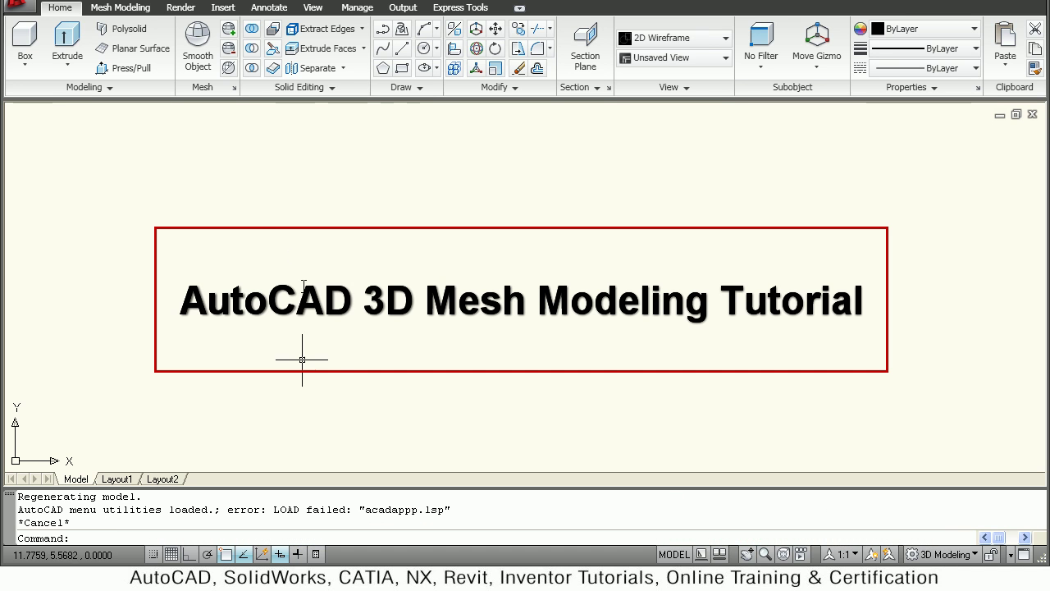
Set the drawing view to SE Isometric.
click(107, 7)
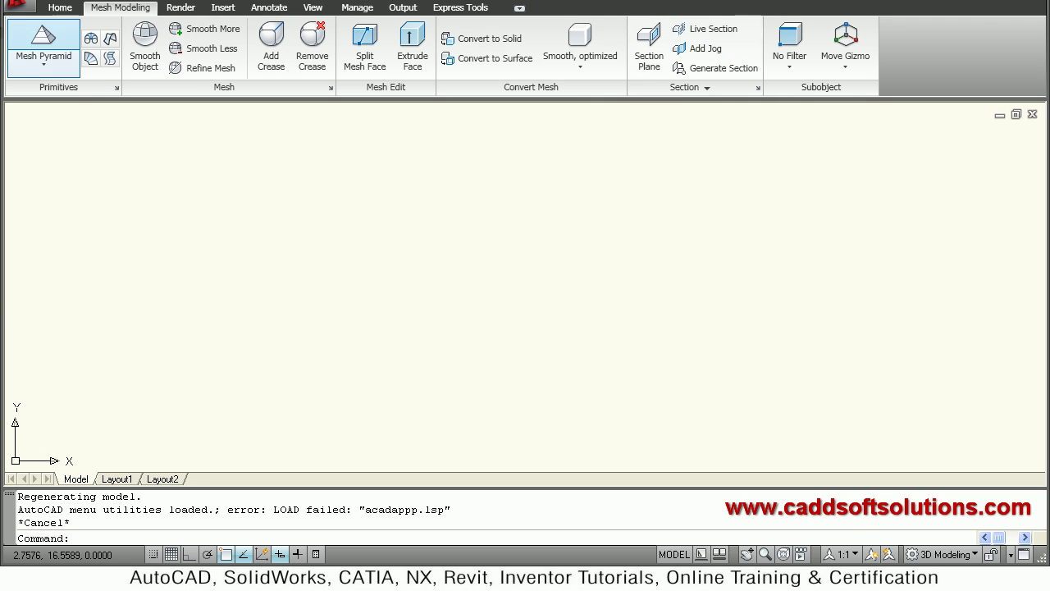
click(60, 9)
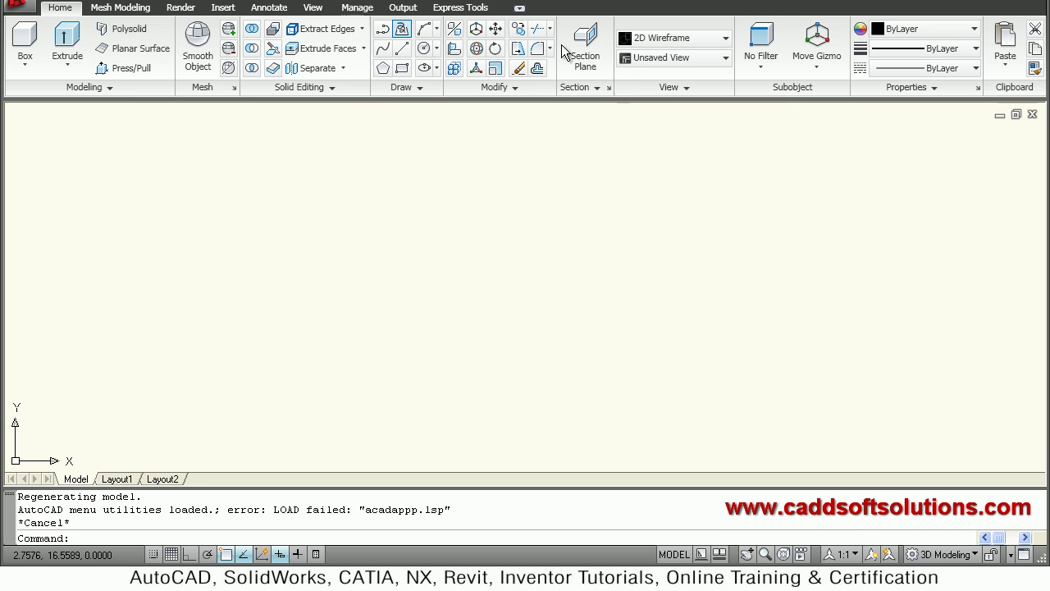
click(668, 65)
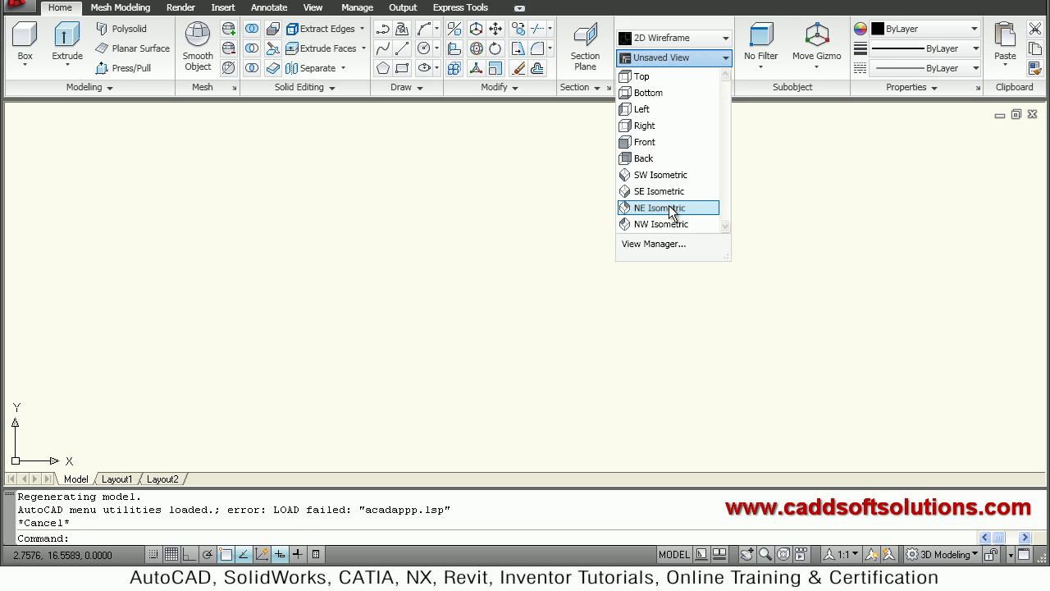
click(666, 181)
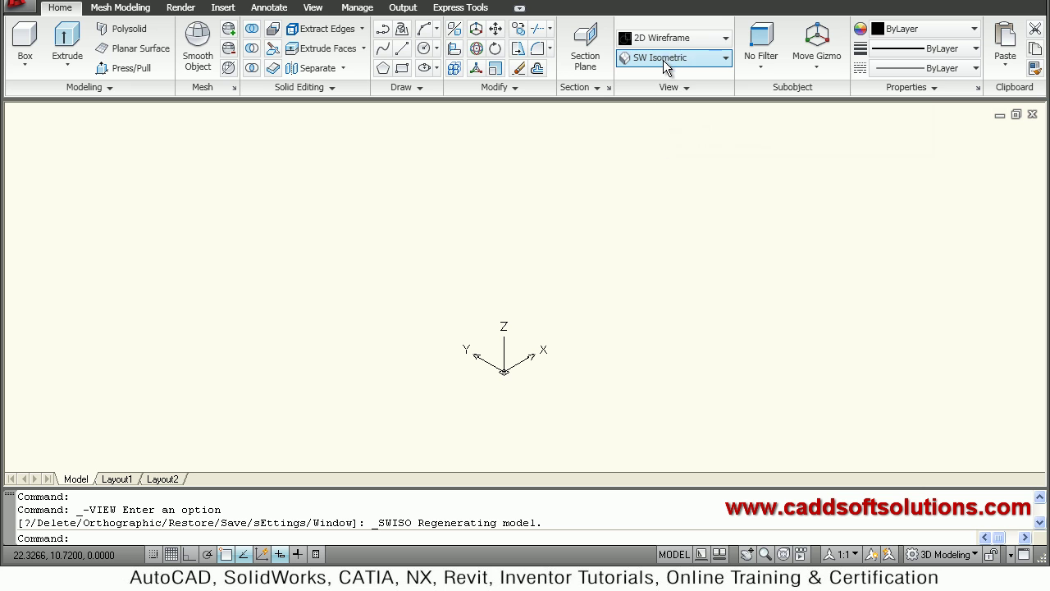
click(664, 59)
click(665, 194)
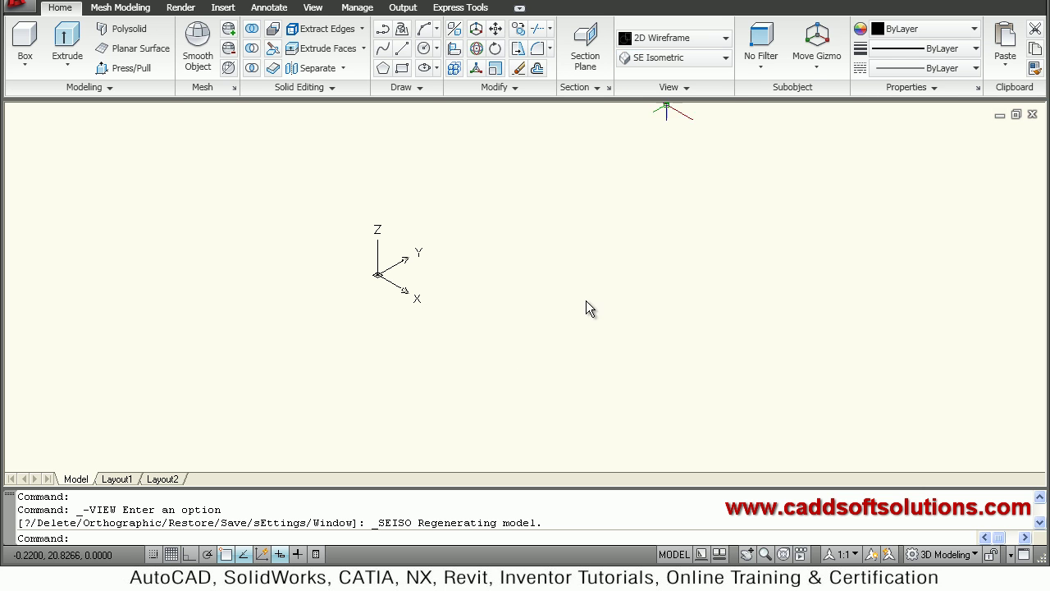
Set the UCSICON display to the Noorigin option so the icon stays away from the coordinate origin.
key(Return)
text(N)
key(Return)
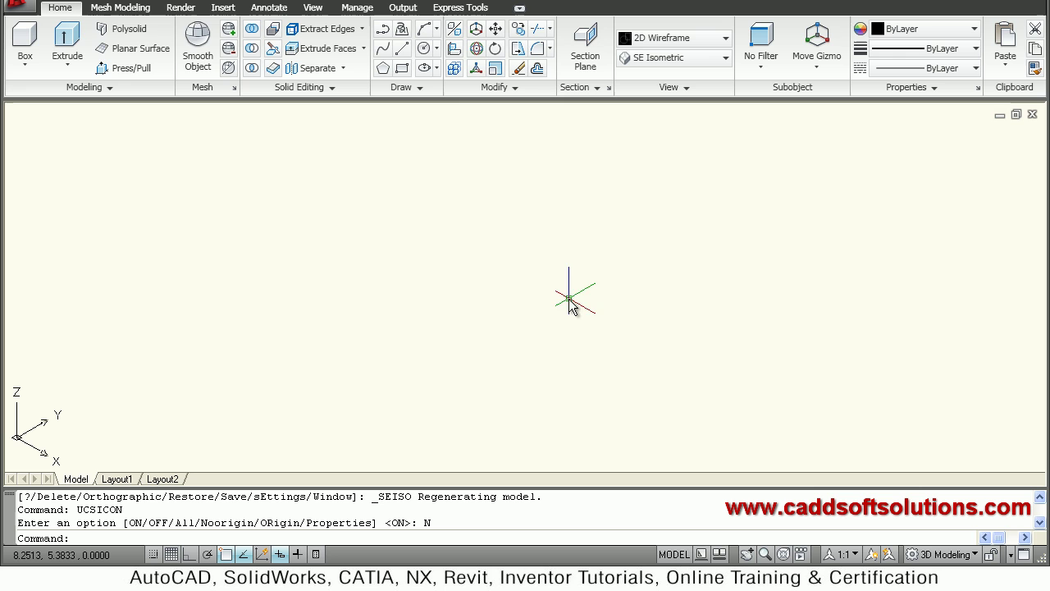
Create a four-sided mesh pyramid near the middle of the drawing area with base radius 6 and height 10.
click(138, 10)
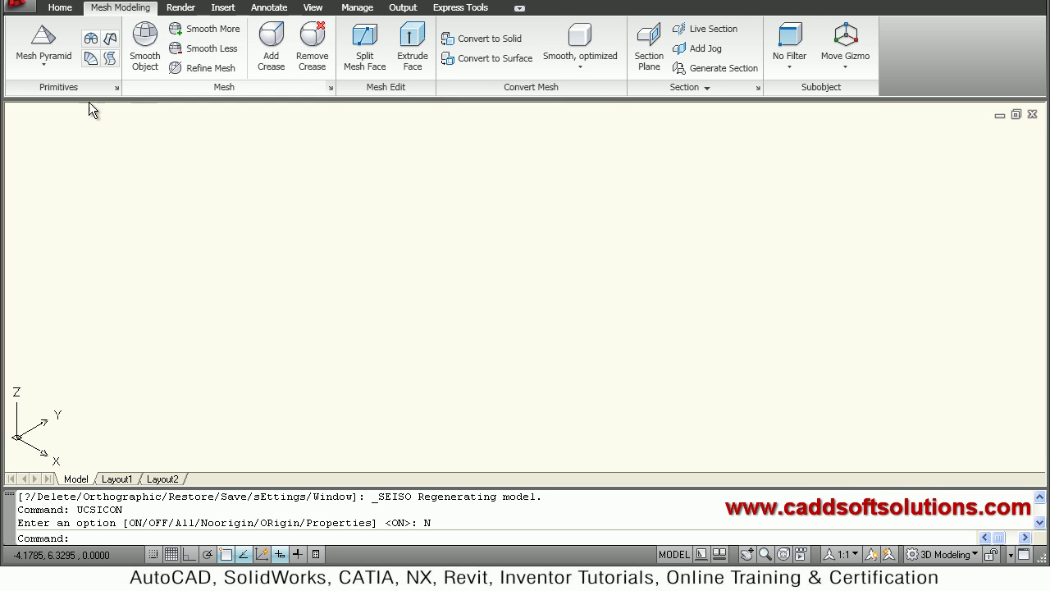
click(45, 65)
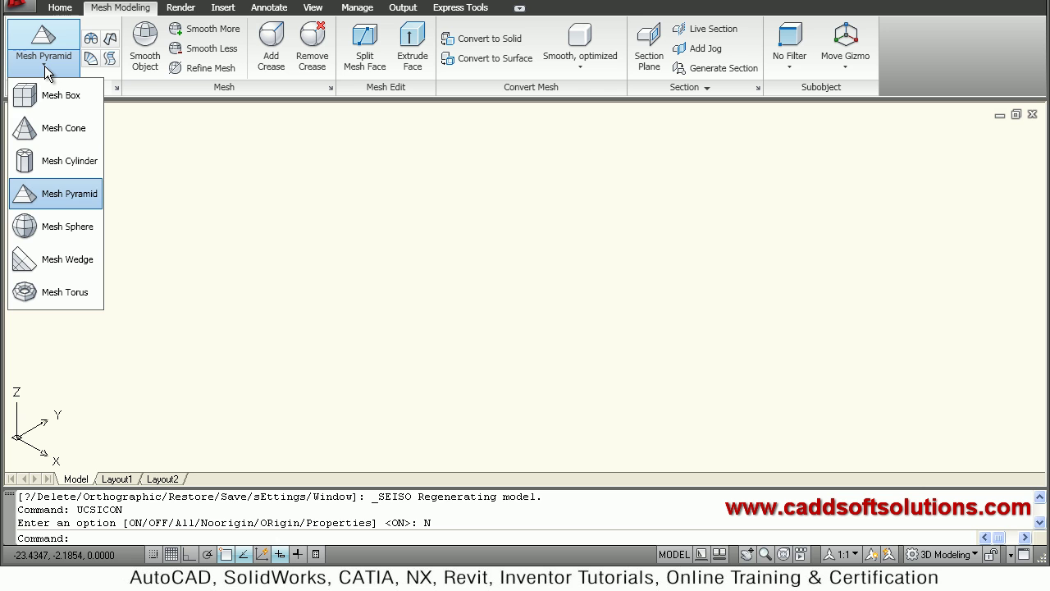
click(81, 201)
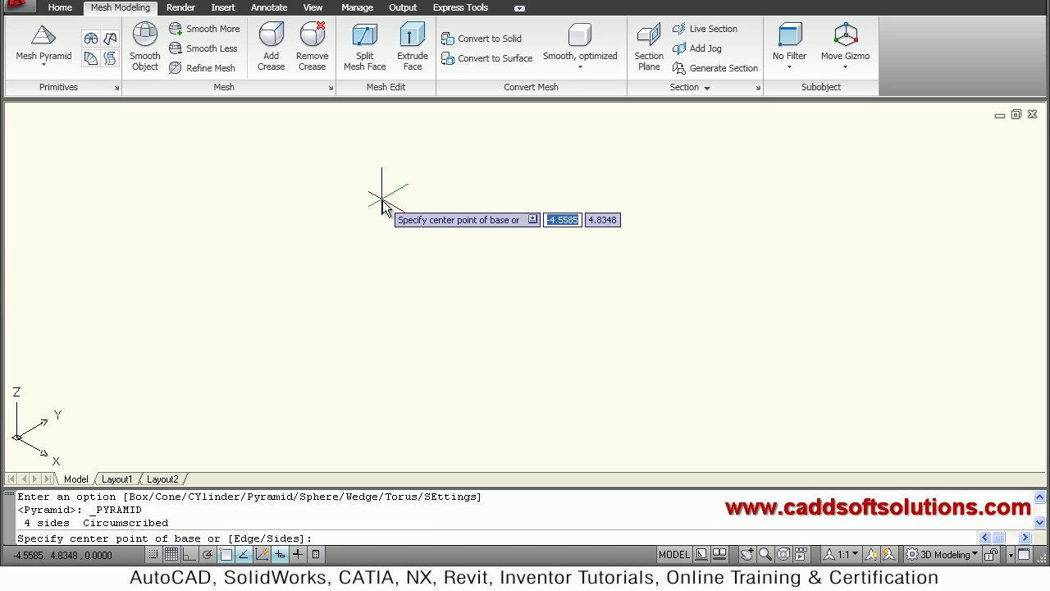
click(462, 304)
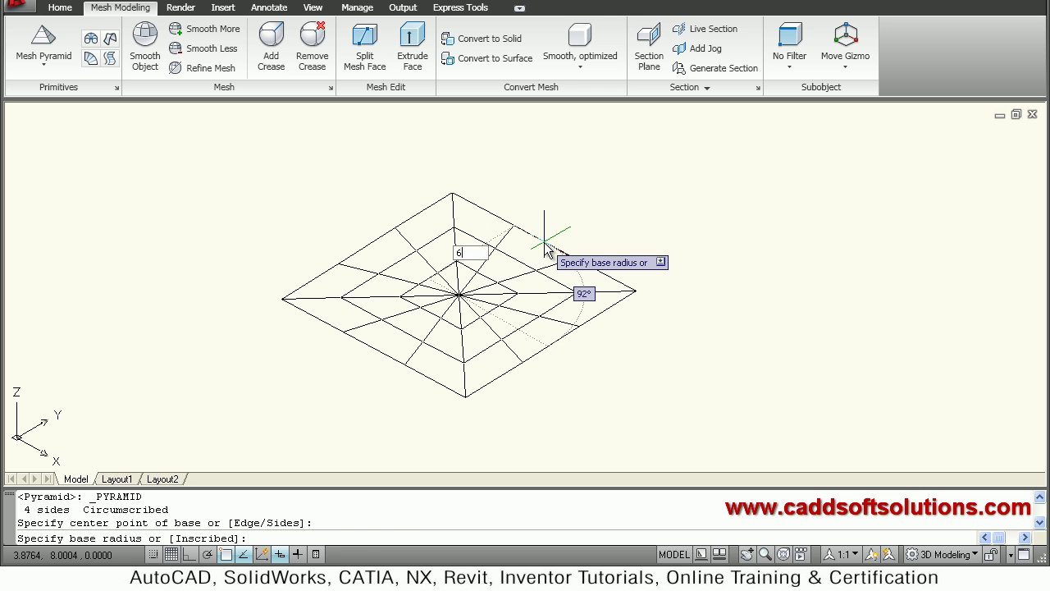
text(6)
key(Return)
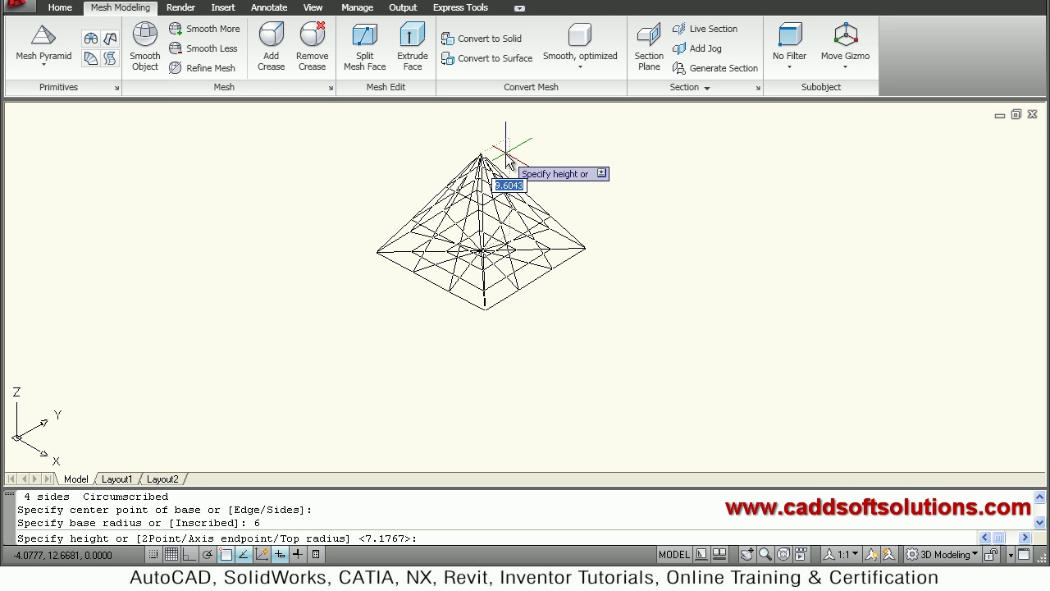
text(10)
key(Return)
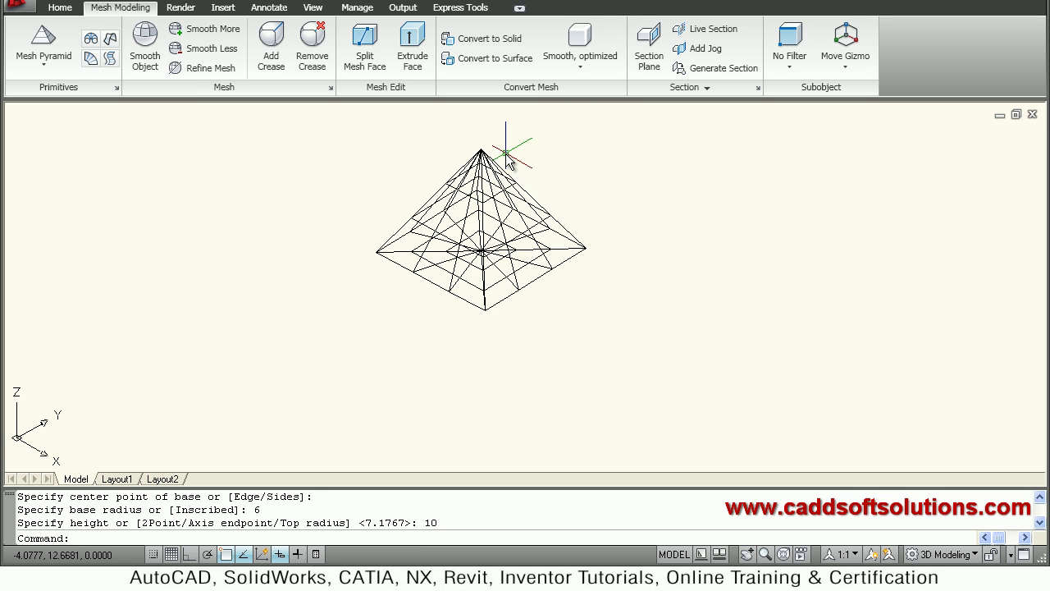
Apply the Conceptual visual style to the mesh pyramid and return to the mesh modeling tools.
middle_drag(525, 261, 525, 287)
scroll(522, 283, up, 2)
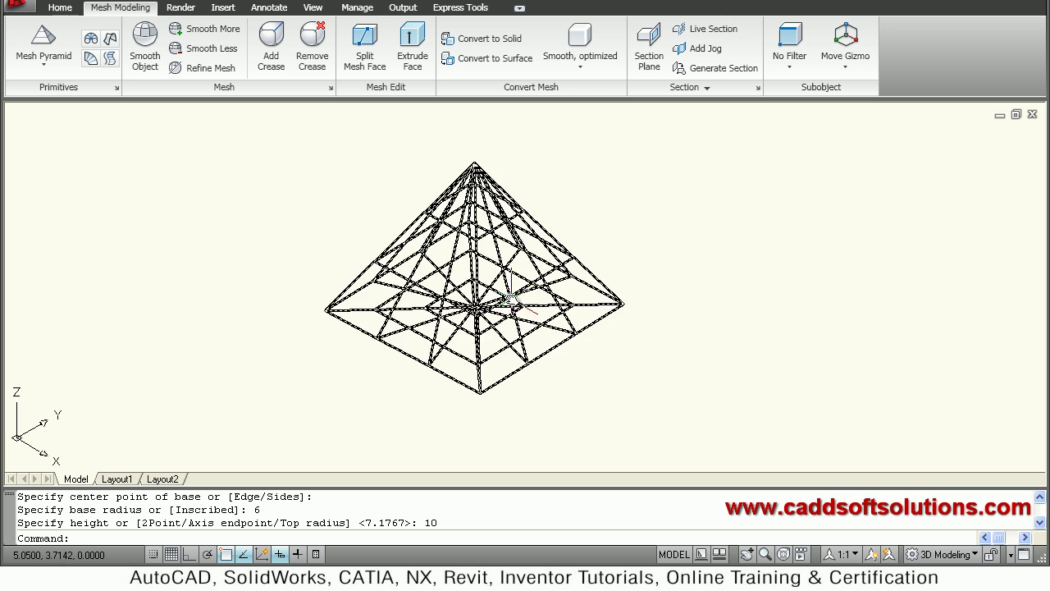
scroll(522, 284, up, 1)
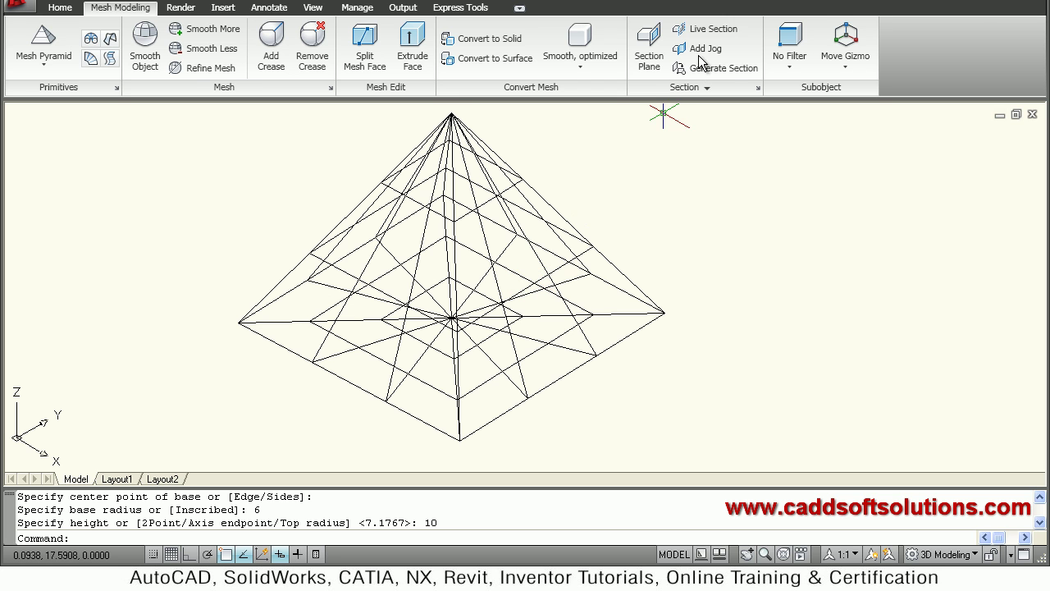
click(62, 7)
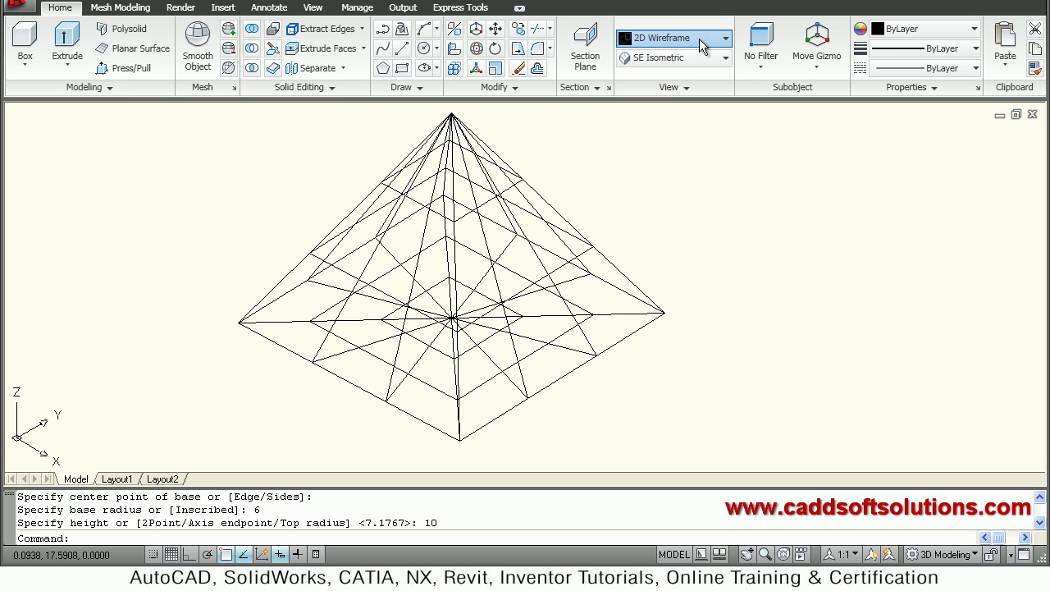
click(699, 39)
click(861, 86)
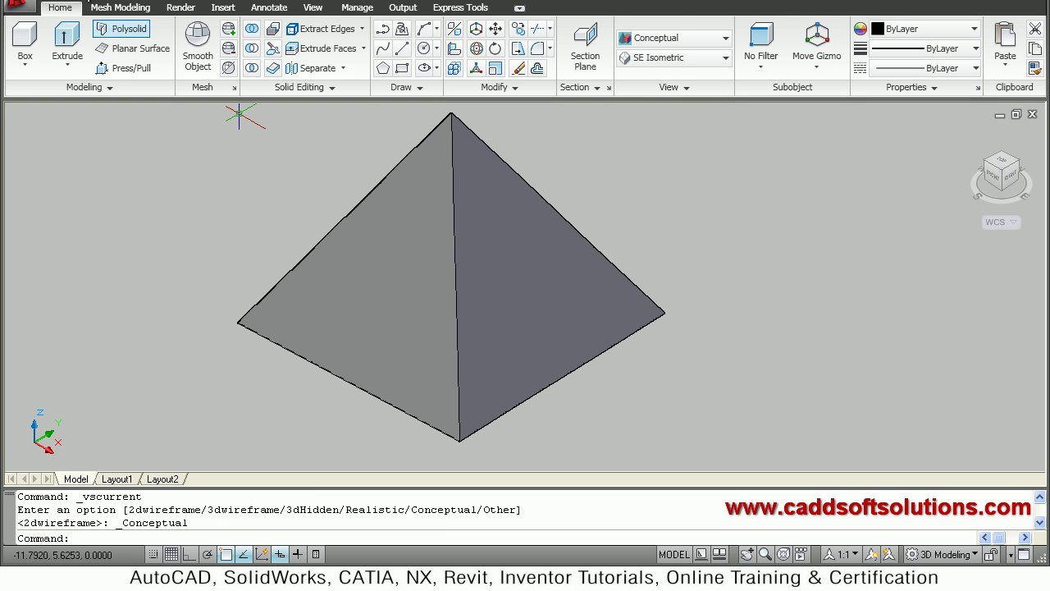
click(121, 7)
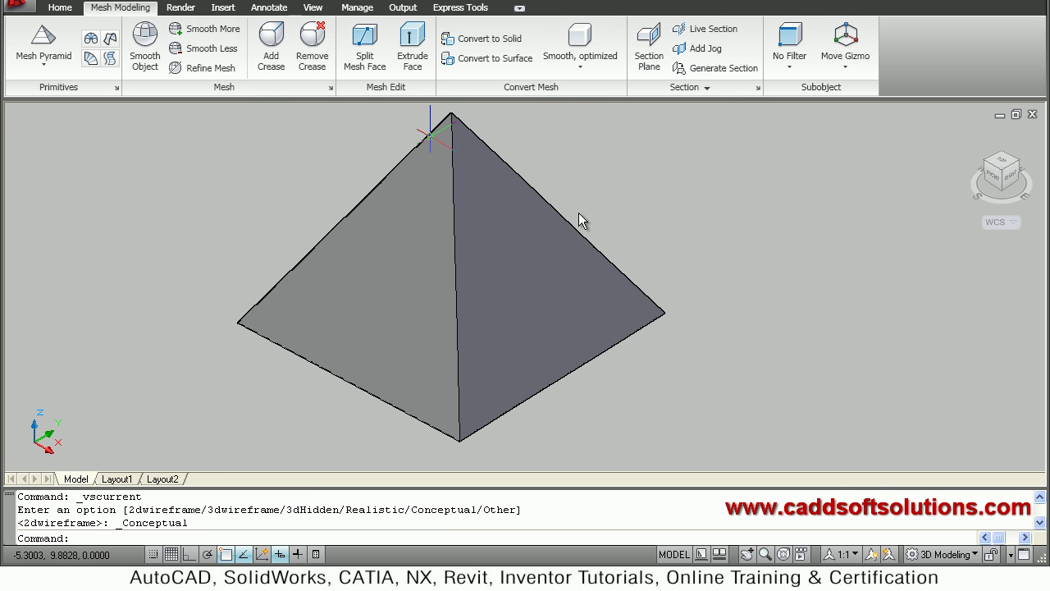
mouse_move(630, 261)
middle_down()
mouse_move(663, 265)
mouse_move(631, 269)
middle_up()
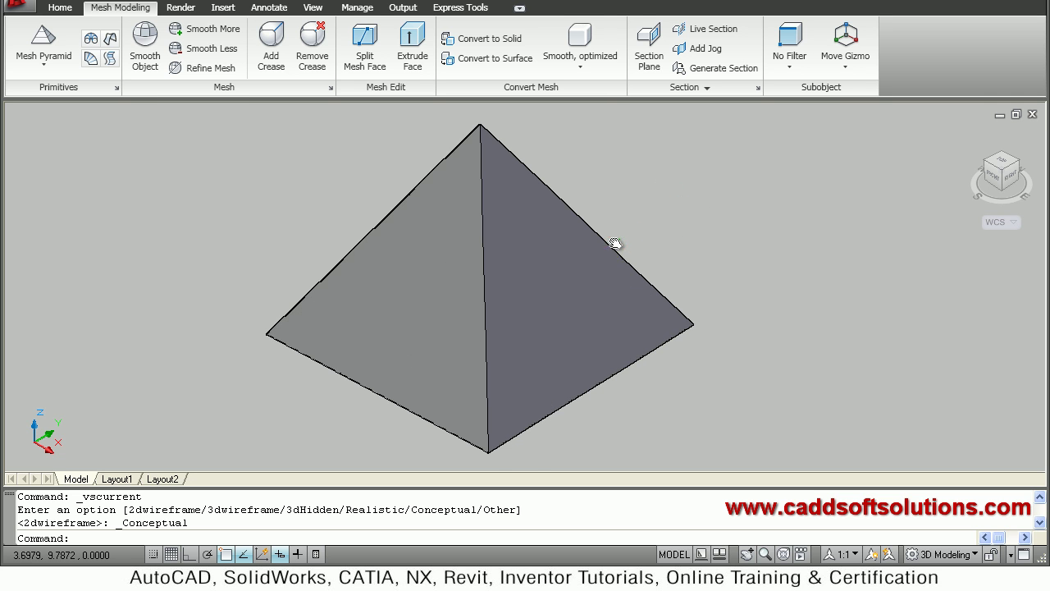
middle_drag(623, 229, 626, 236)
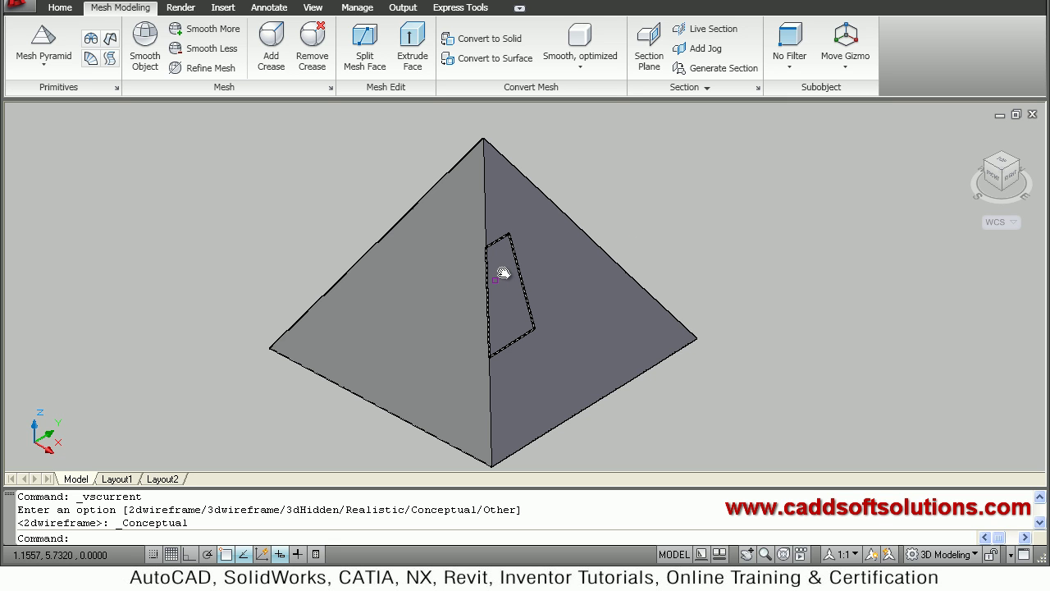
ctrl+click(500, 275)
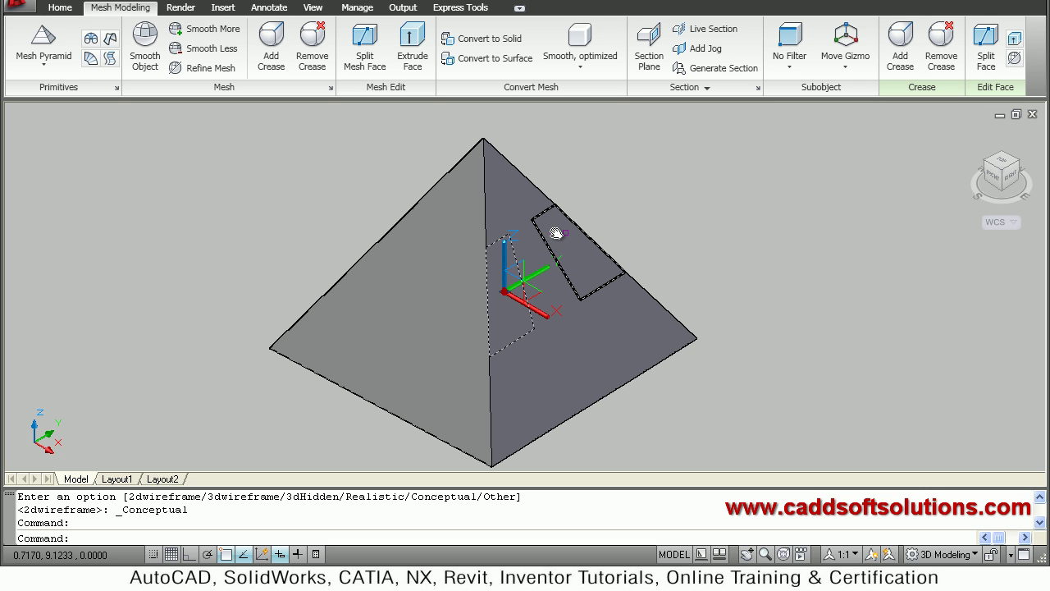
ctrl+click(556, 234)
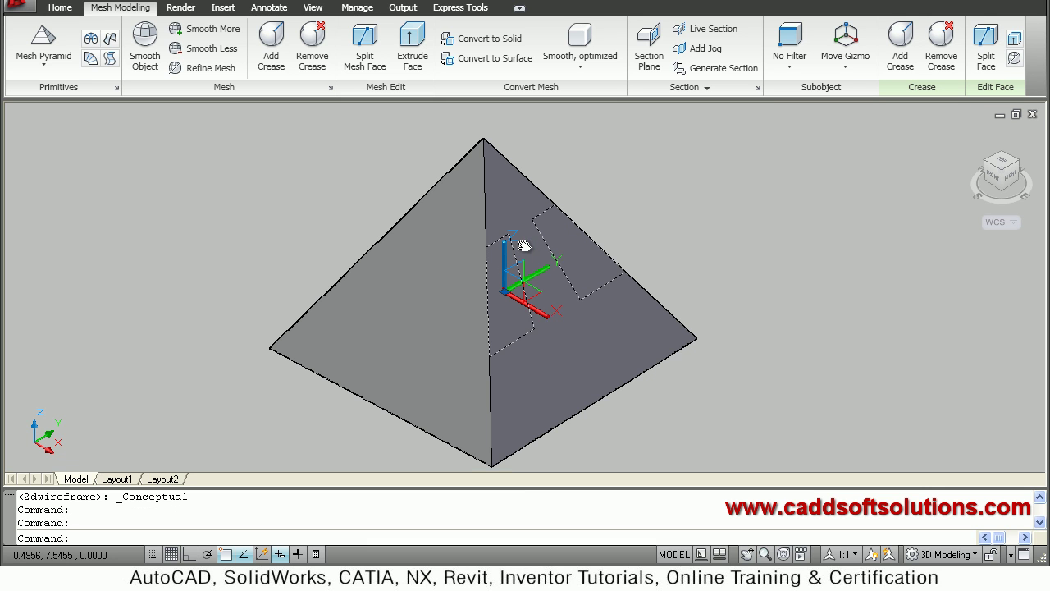
ctrl+click(522, 251)
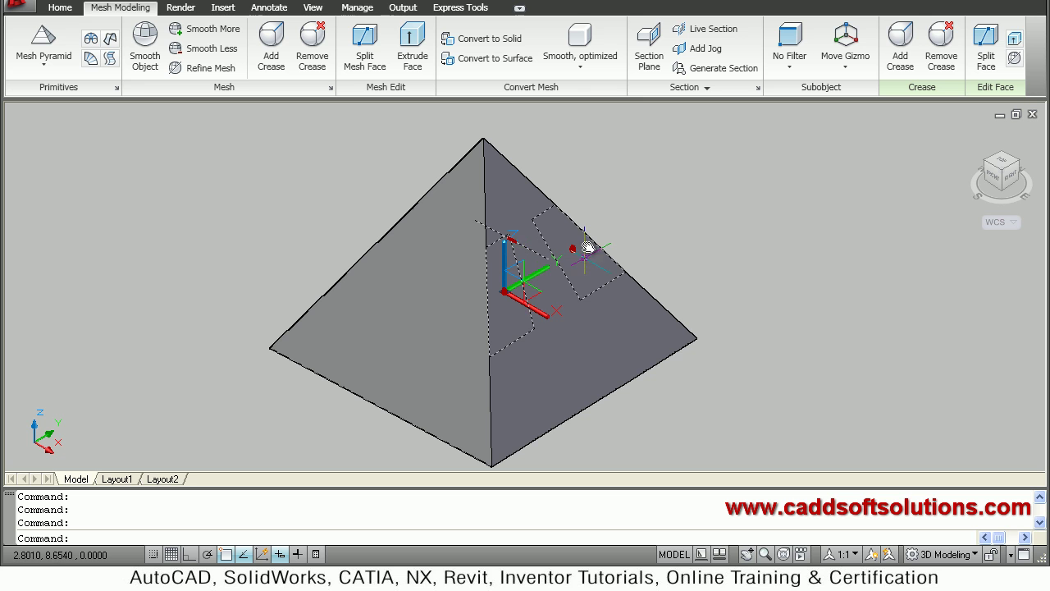
key(Escape)
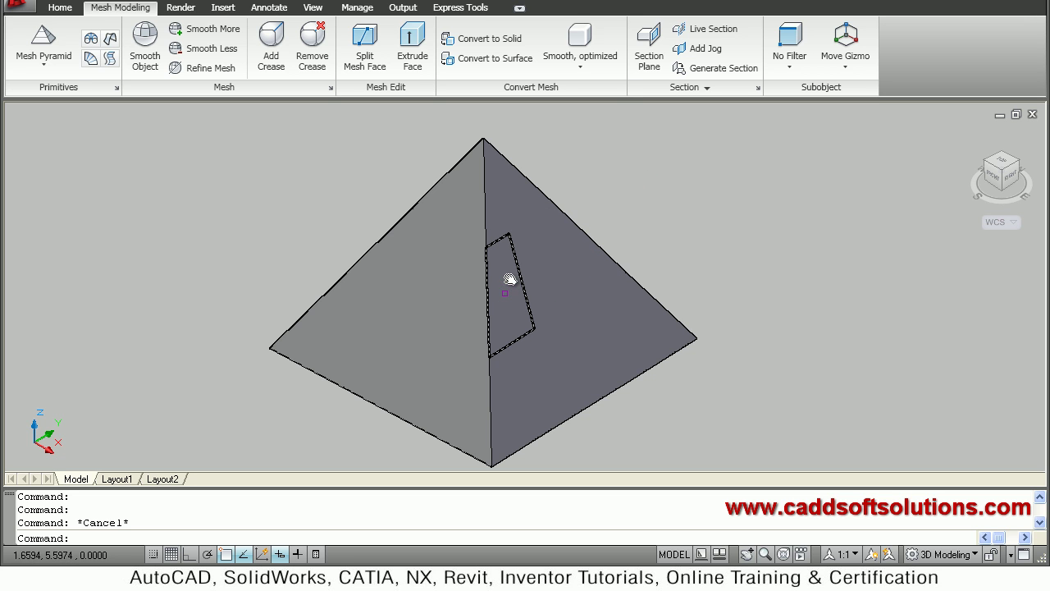
Extrude the middle row of mesh faces on all four sides of the pyramid by a height of 5.
ctrl+click(508, 279)
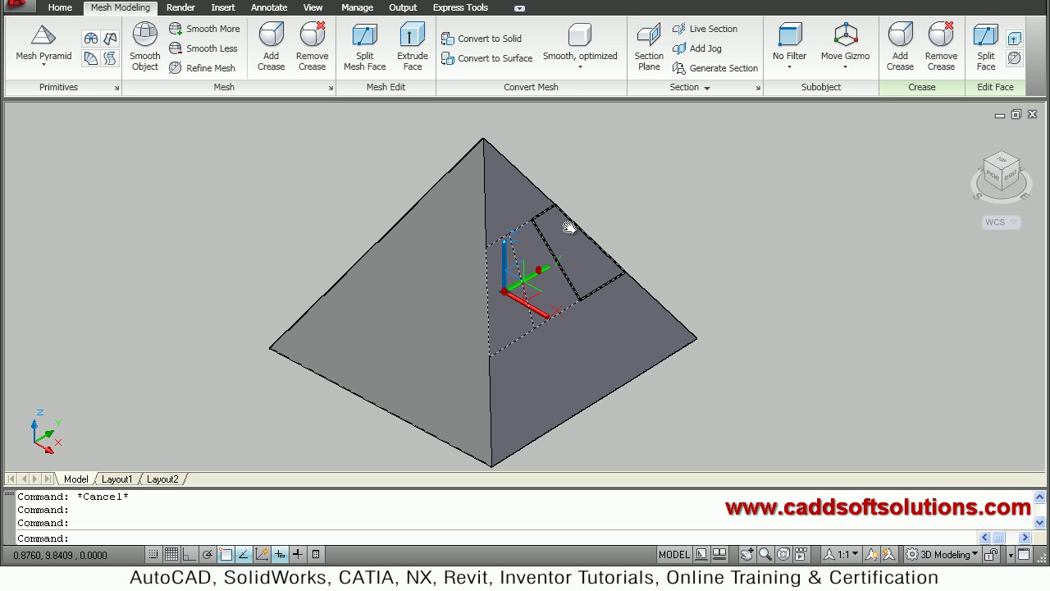
ctrl+click(563, 234)
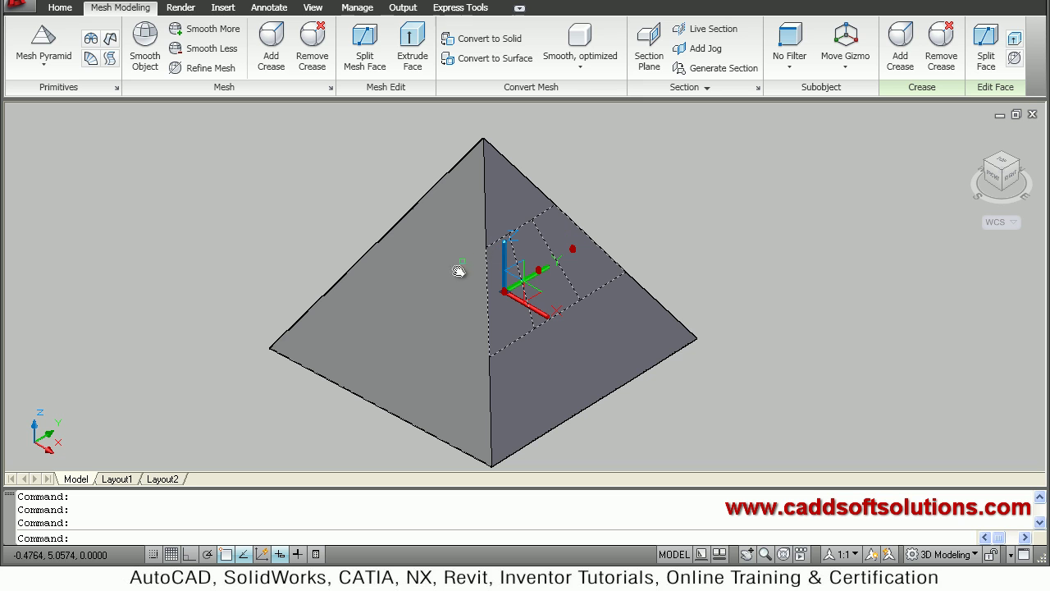
ctrl+click(470, 299)
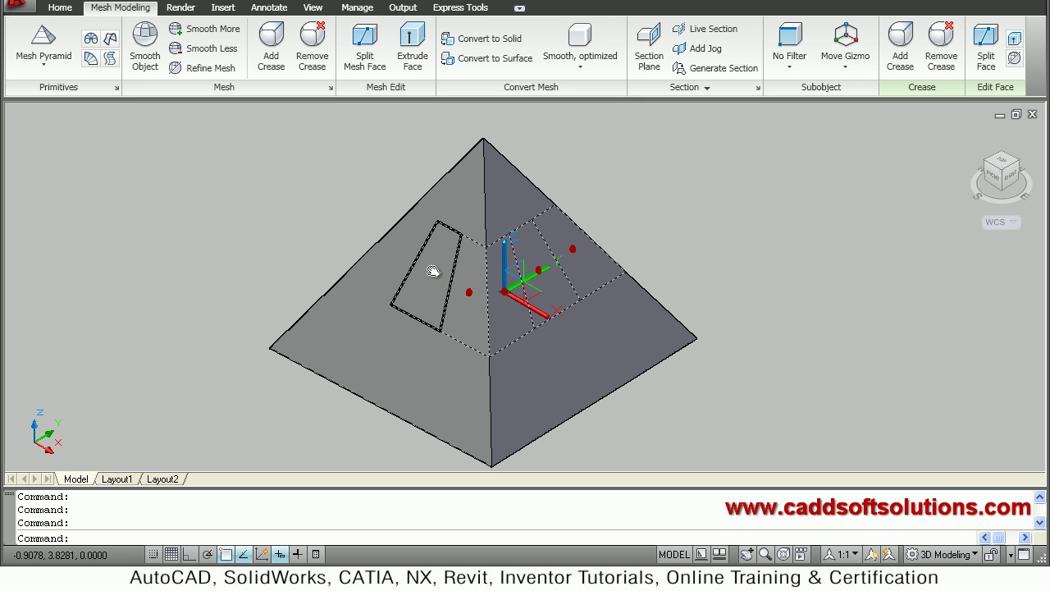
ctrl+click(443, 261)
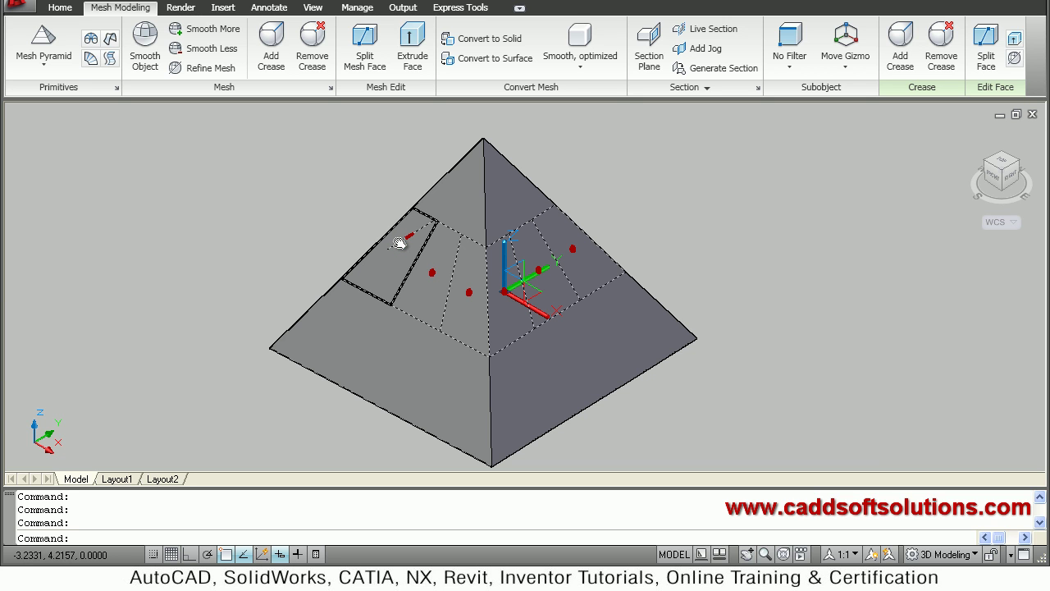
ctrl+click(401, 259)
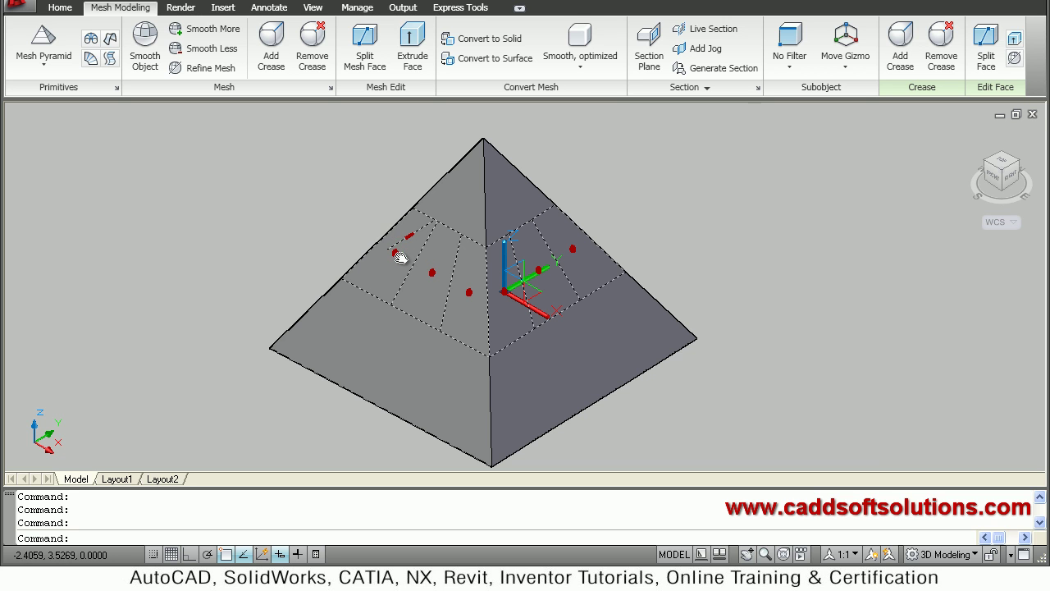
shift+middle_drag(476, 328, 574, 310)
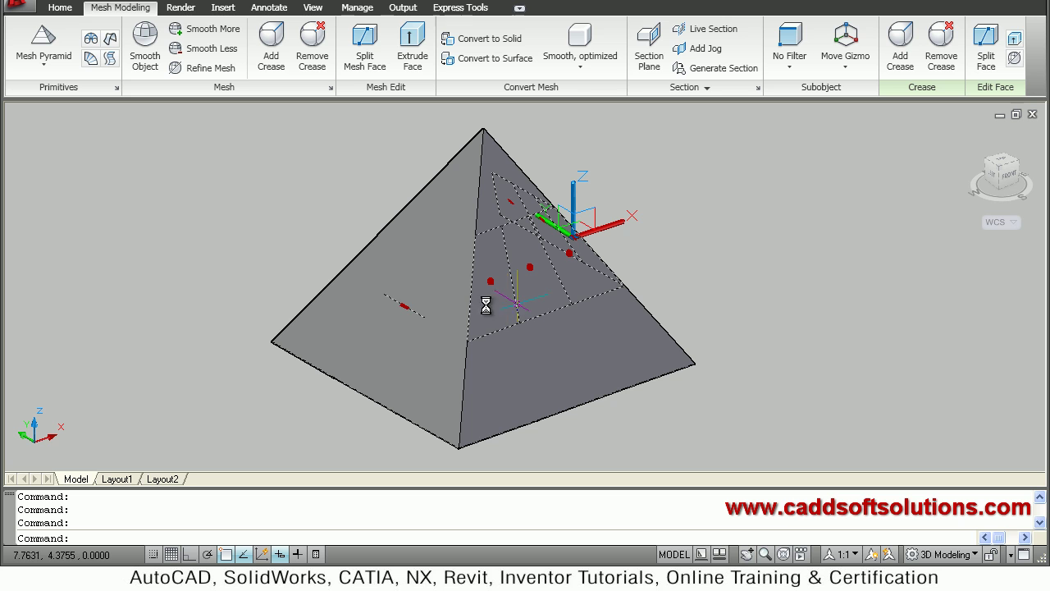
ctrl+click(449, 301)
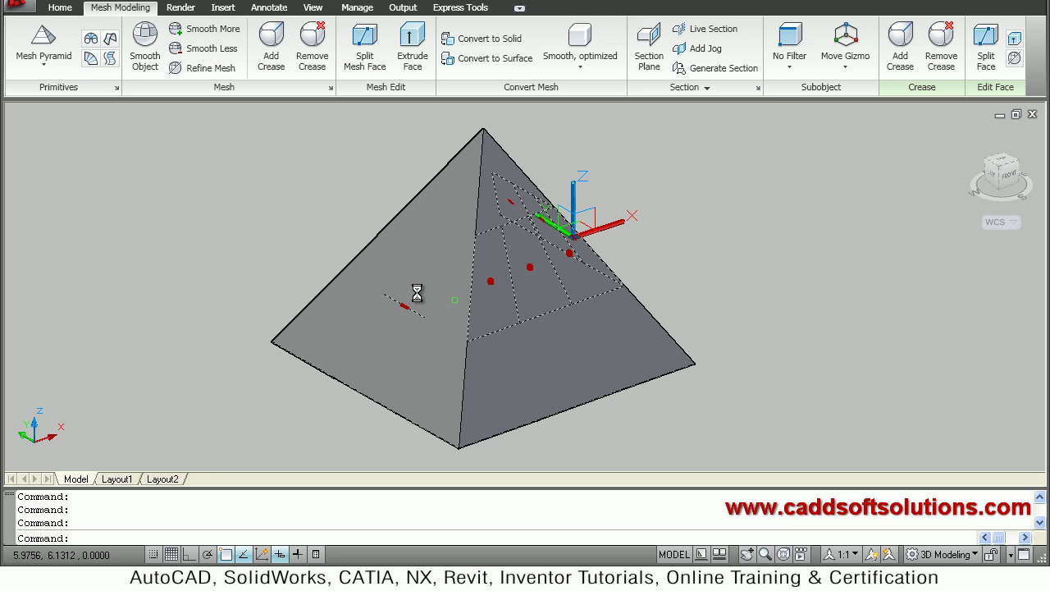
ctrl+click(420, 261)
ctrl+click(394, 240)
shift+middle_drag(465, 265, 667, 272)
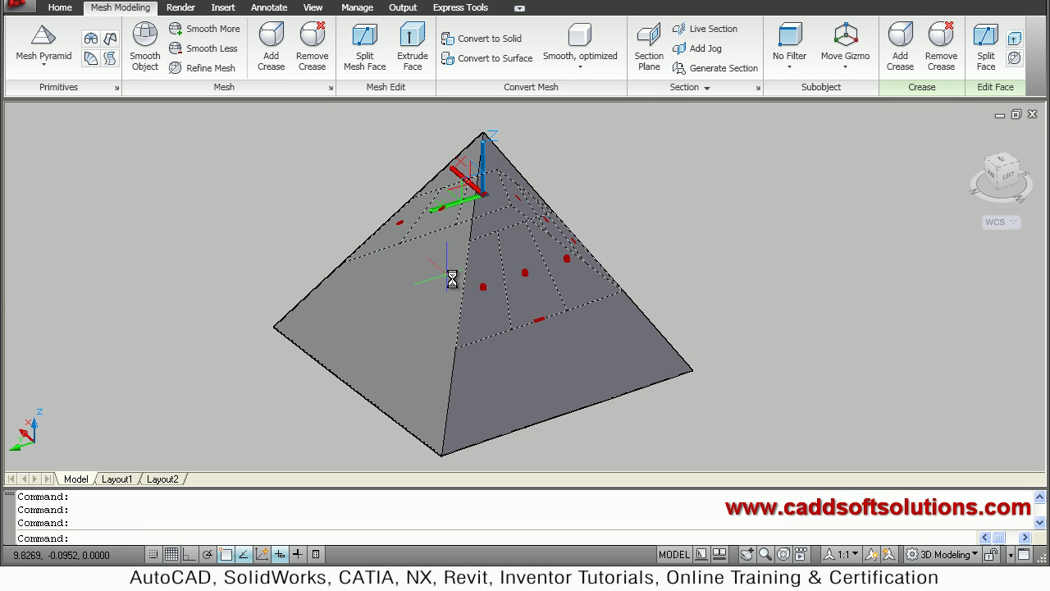
ctrl+click(449, 297)
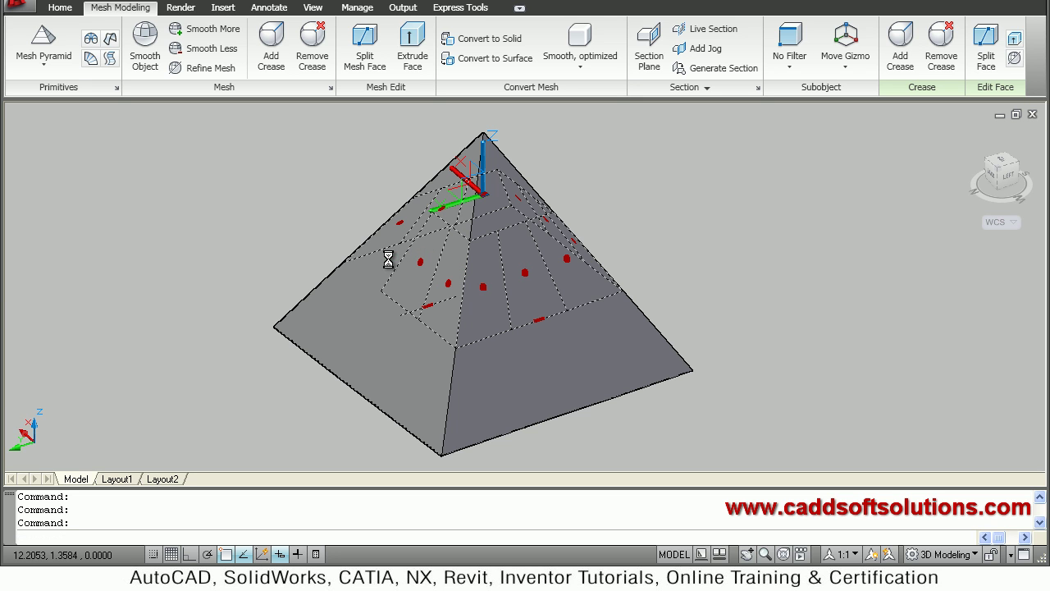
click(415, 66)
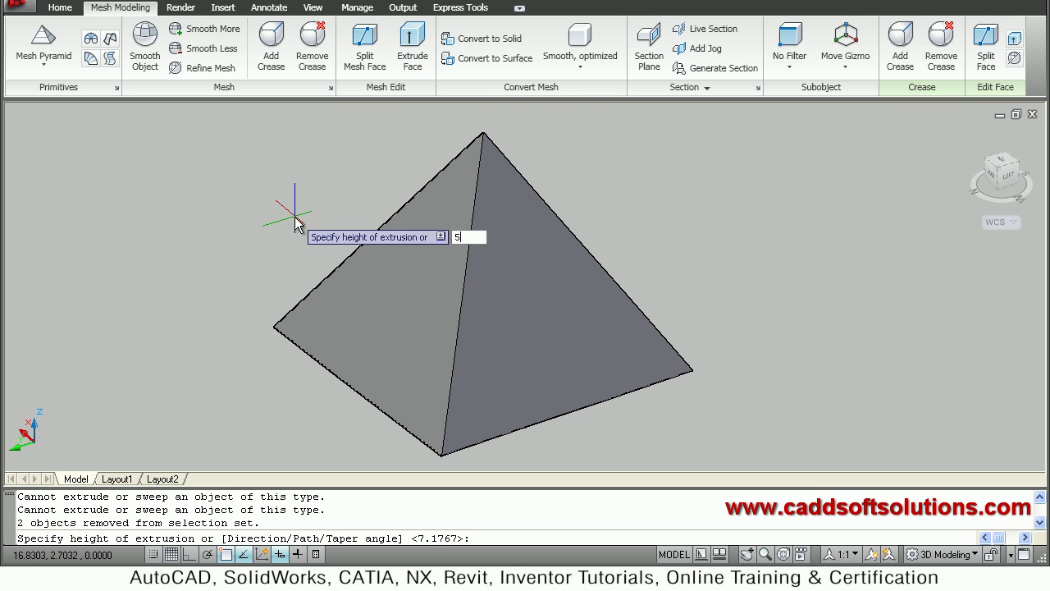
text(5)
key(Return)
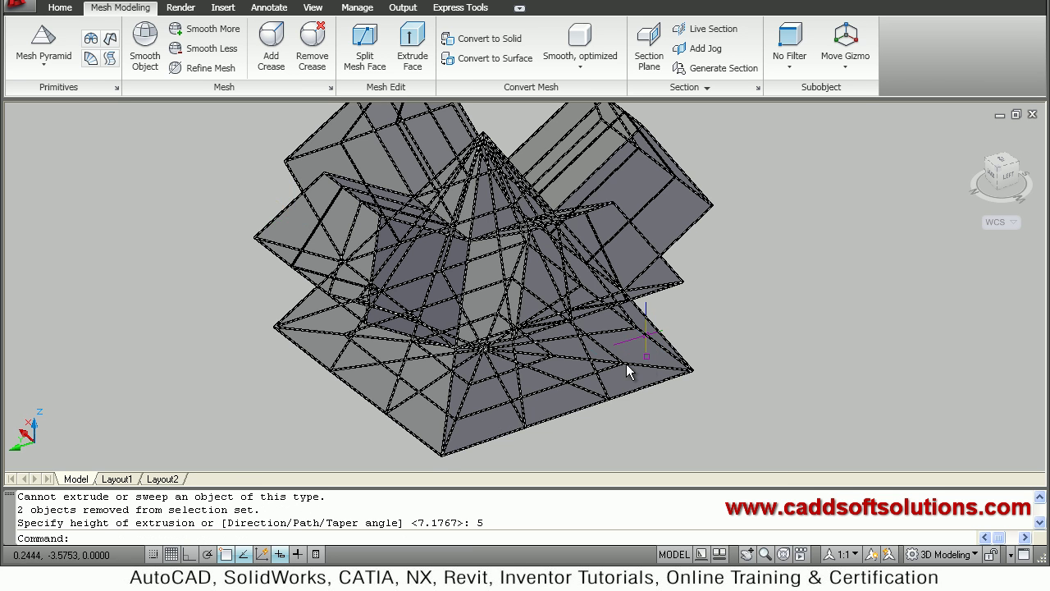
mouse_move(676, 291)
shift+middle_down()
mouse_move(570, 343)
mouse_move(511, 333)
mouse_move(525, 290)
mouse_move(667, 284)
shift+middle_up()
click(649, 239)
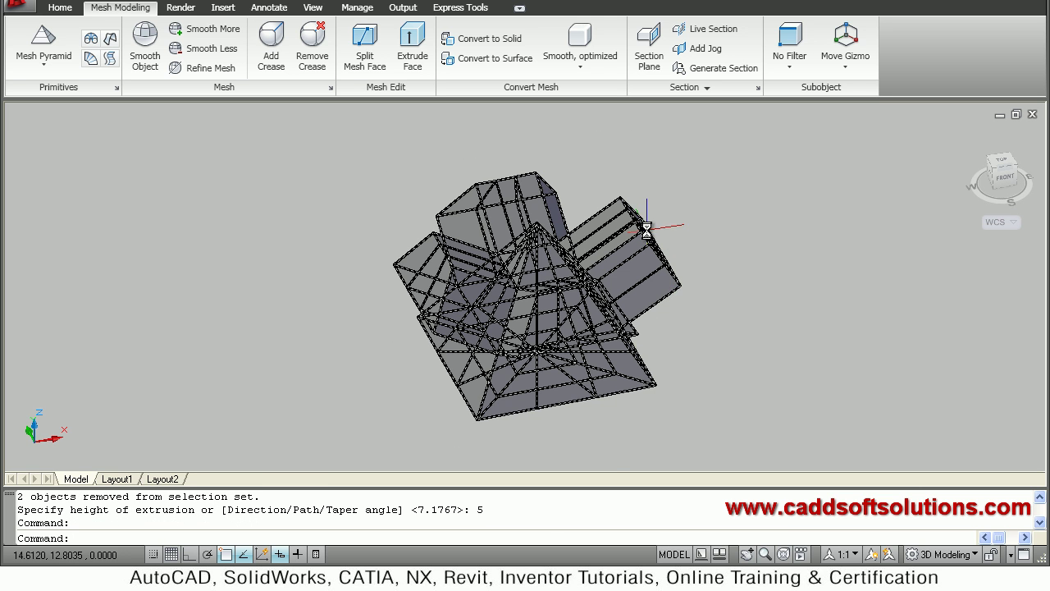
Increase the smoothness of the extruded pyramid mesh by two levels and inspect the rounded shape.
scroll(726, 261, up, 2)
scroll(698, 255, down, 2)
shift+middle_drag(649, 303, 542, 357)
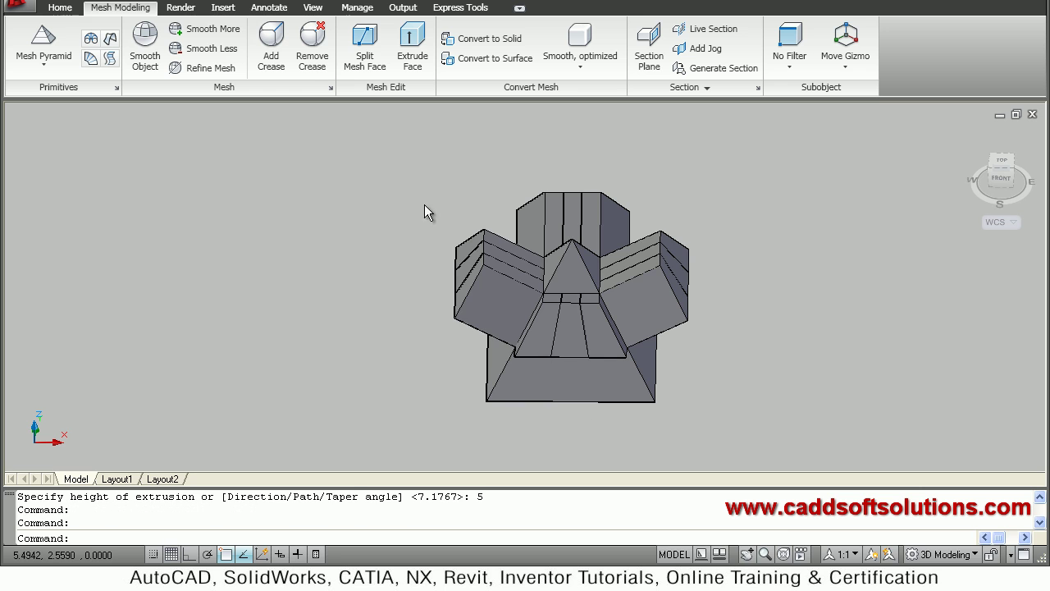
click(224, 38)
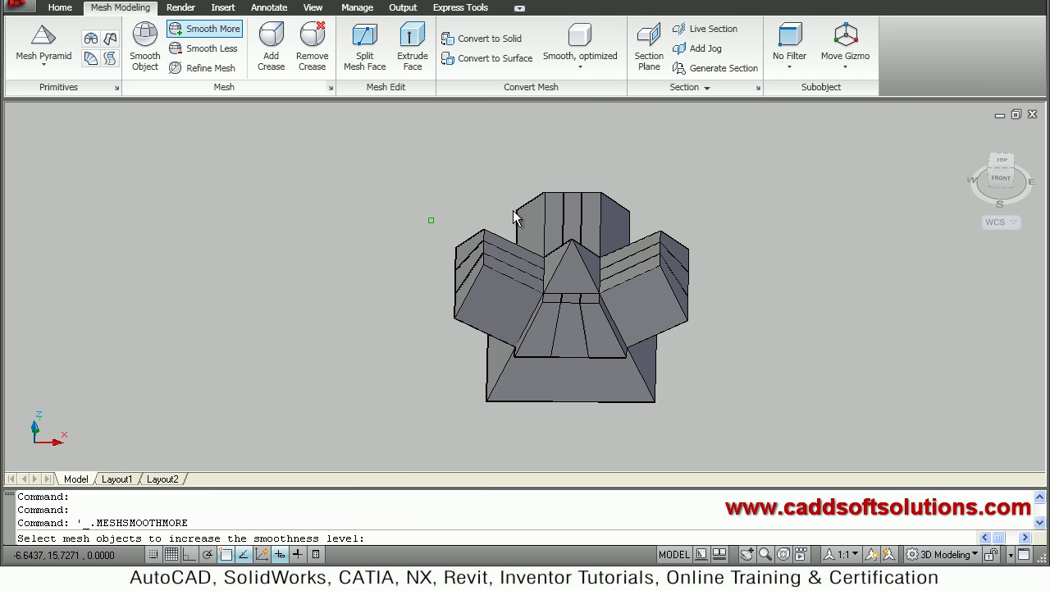
click(578, 248)
key(Return)
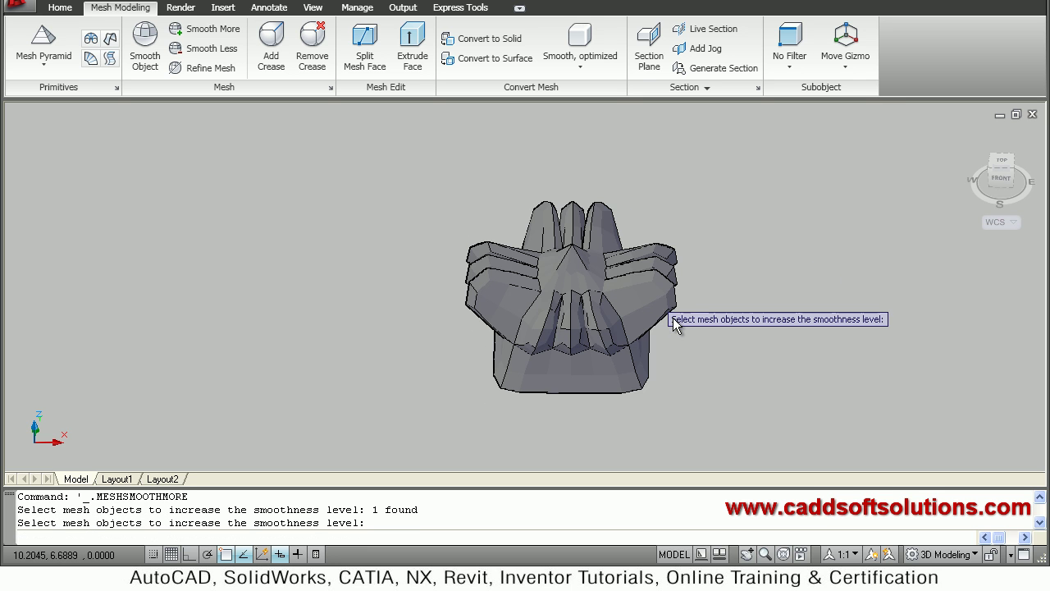
mouse_move(599, 312)
shift+middle_down()
mouse_move(558, 369)
mouse_move(603, 331)
shift+middle_up()
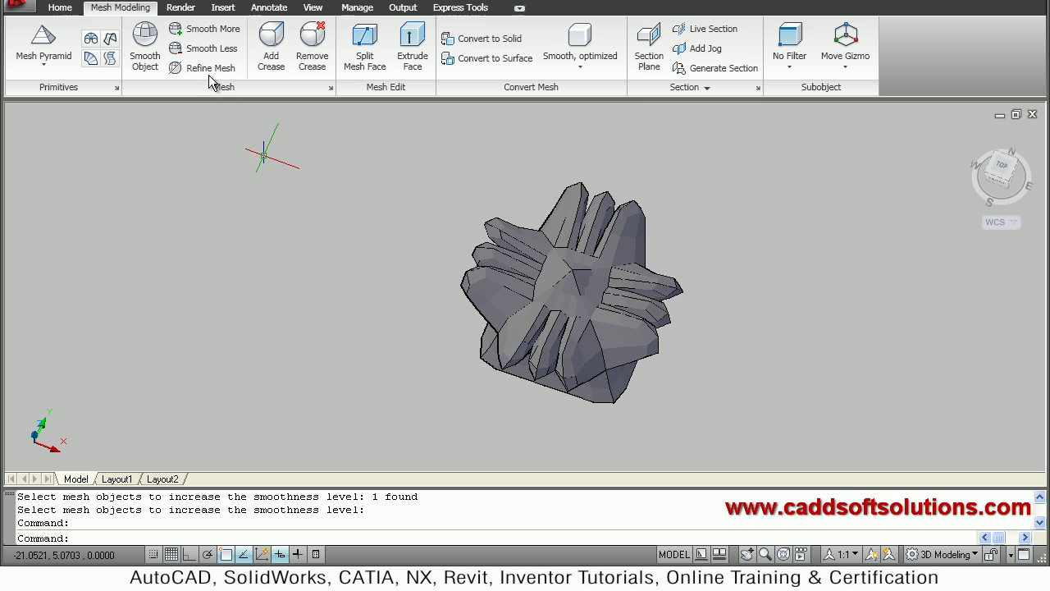
click(213, 29)
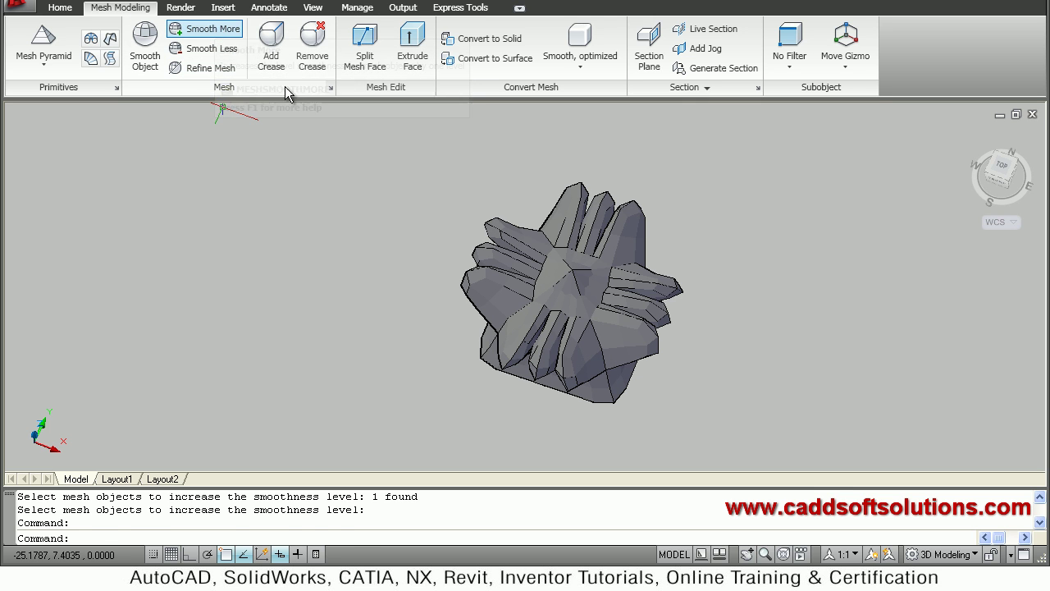
click(555, 301)
key(Return)
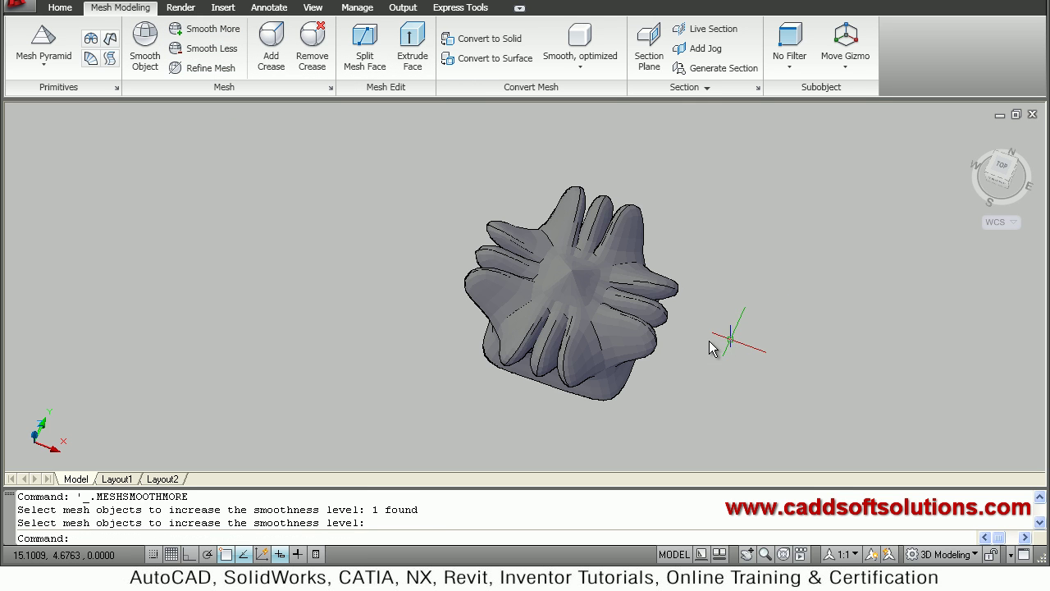
shift+middle_drag(630, 332, 611, 267)
scroll(612, 267, up, 3)
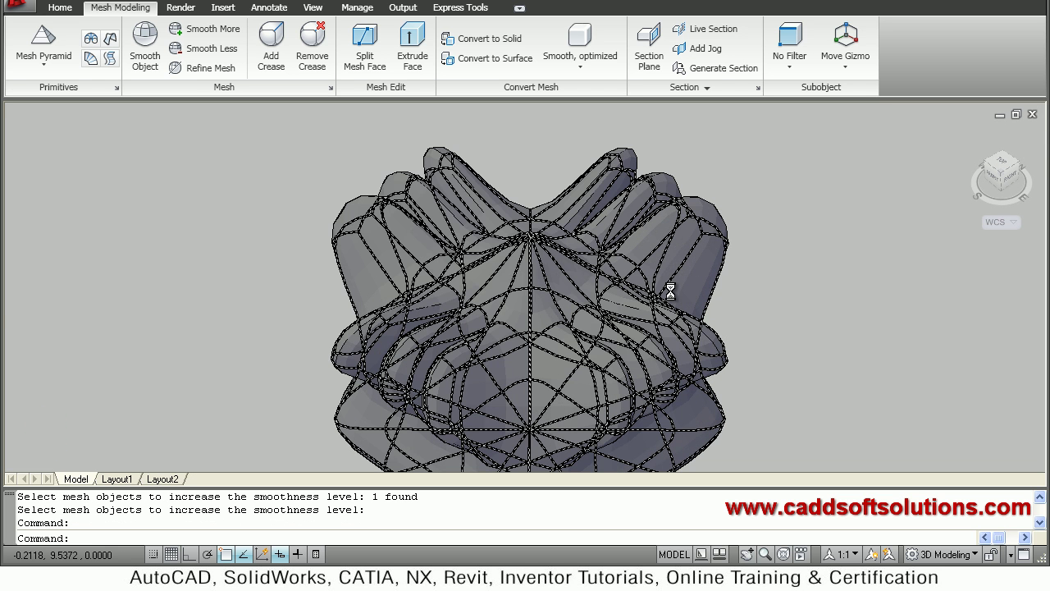
scroll(671, 291, down, 2)
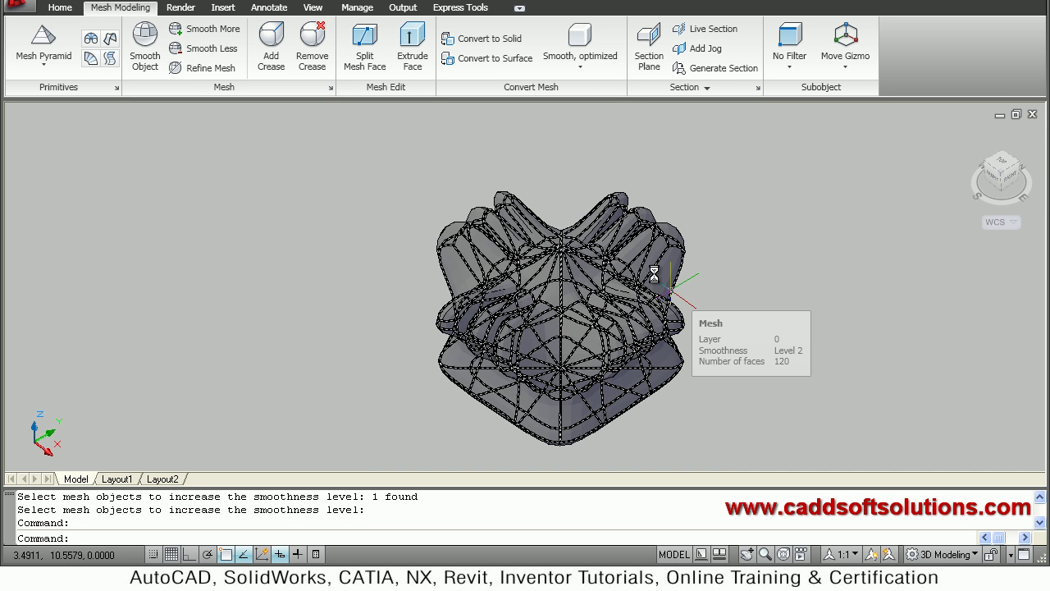
Decrease the smoothness of the pyramid mesh by two levels.
click(216, 58)
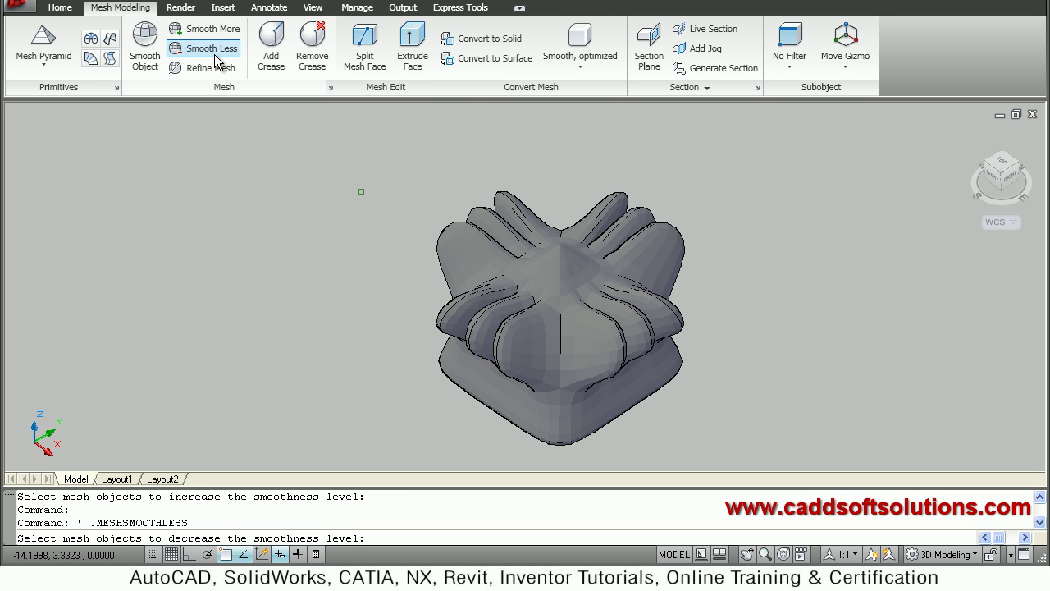
click(546, 293)
key(Return)
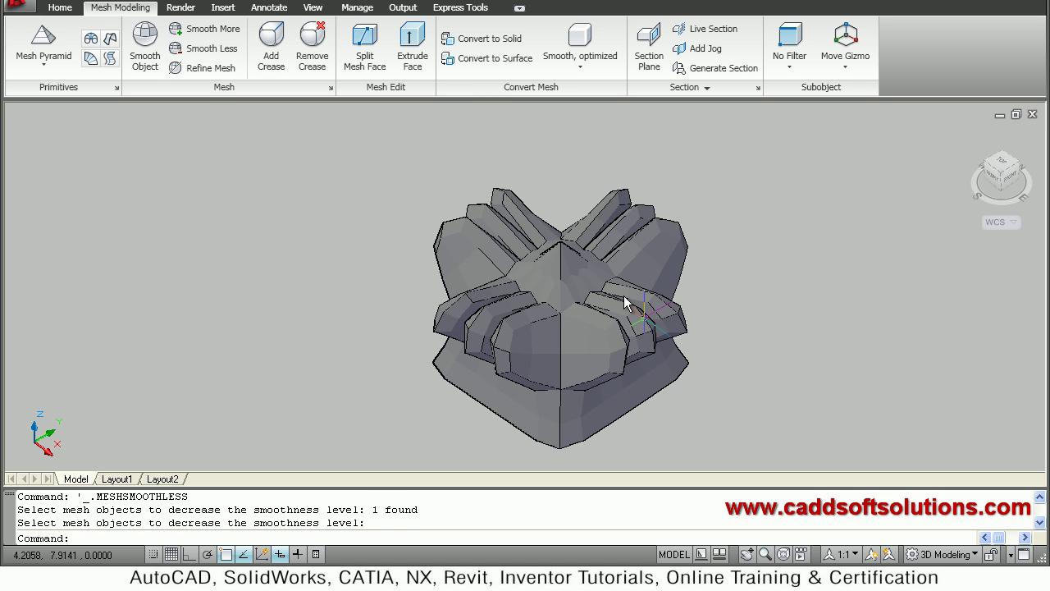
click(199, 54)
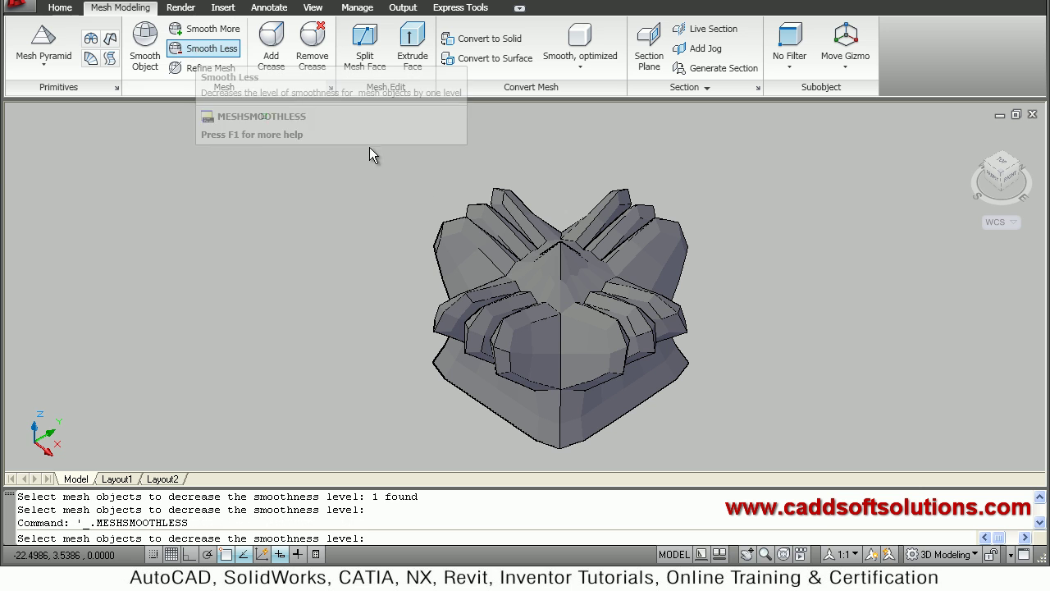
click(673, 312)
key(Return)
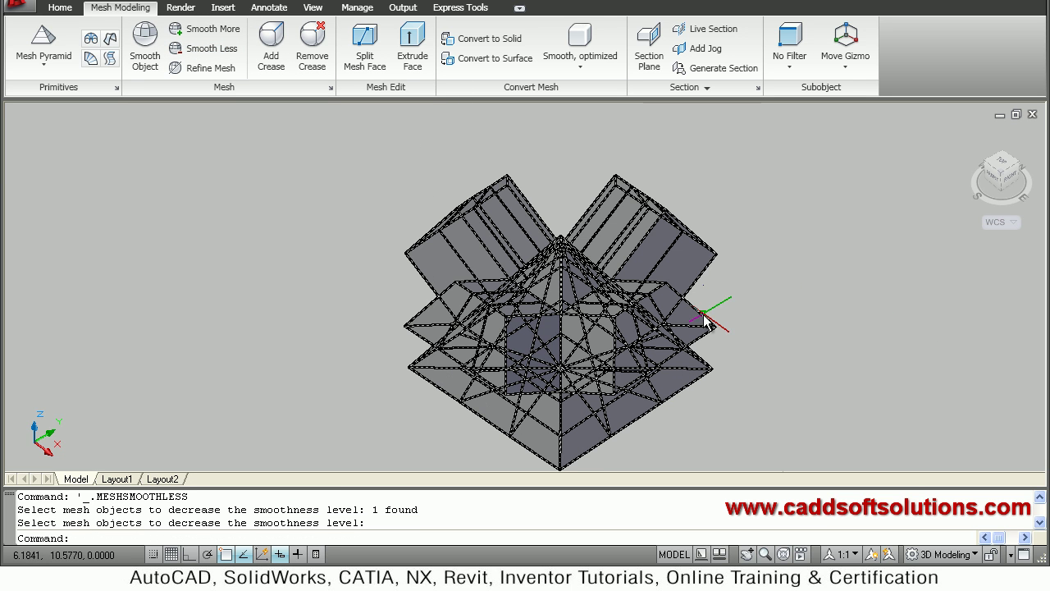
Extrude the middle outer face of each of the four projecting arms by a height of 5.
mouse_move(704, 284)
shift+middle_down()
mouse_move(694, 288)
mouse_move(719, 286)
shift+middle_up()
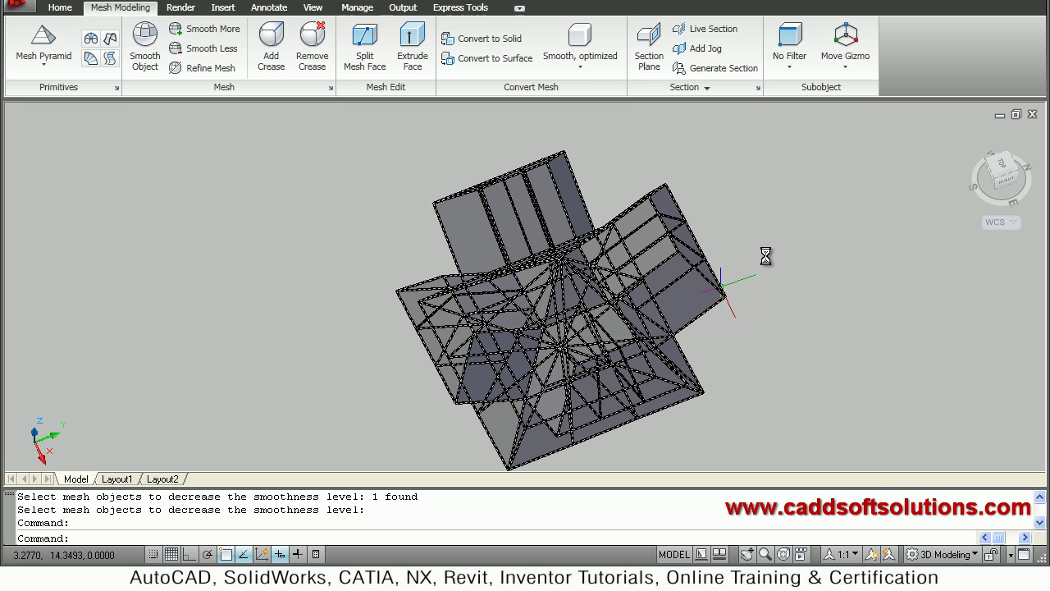
key(Escape)
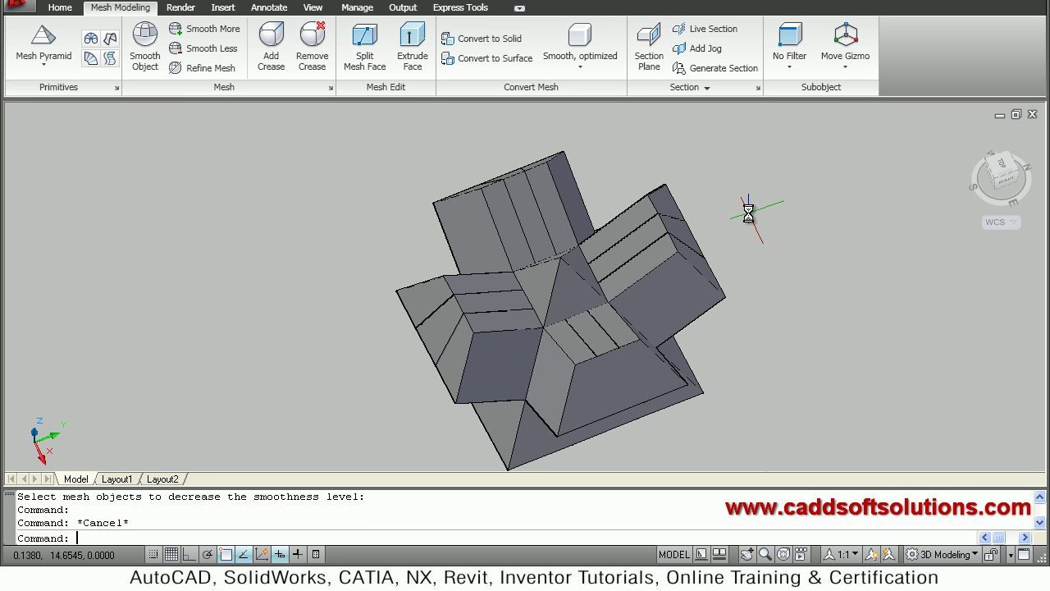
ctrl+click(678, 231)
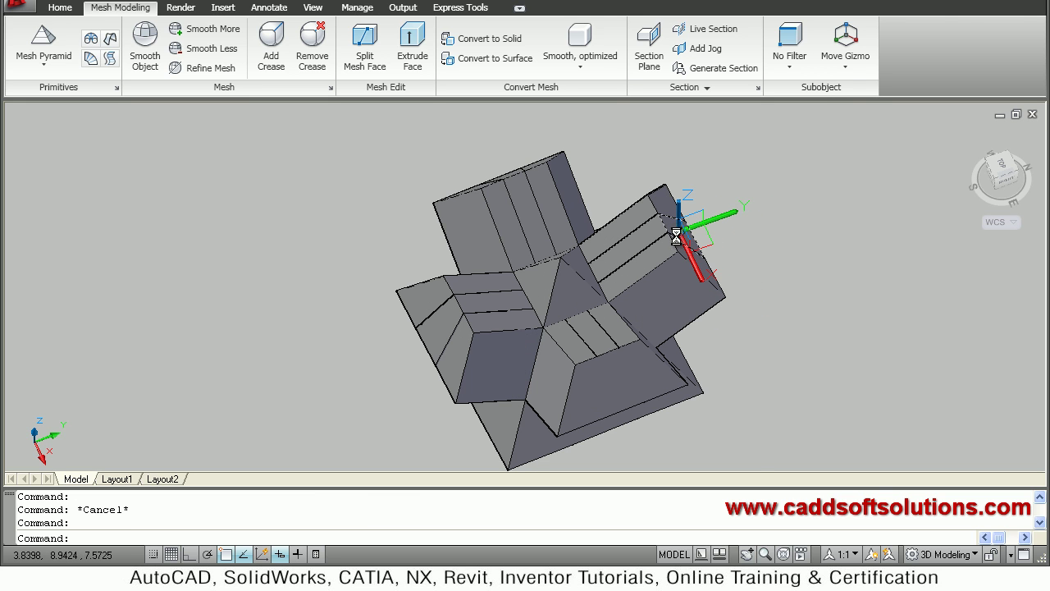
ctrl+click(611, 366)
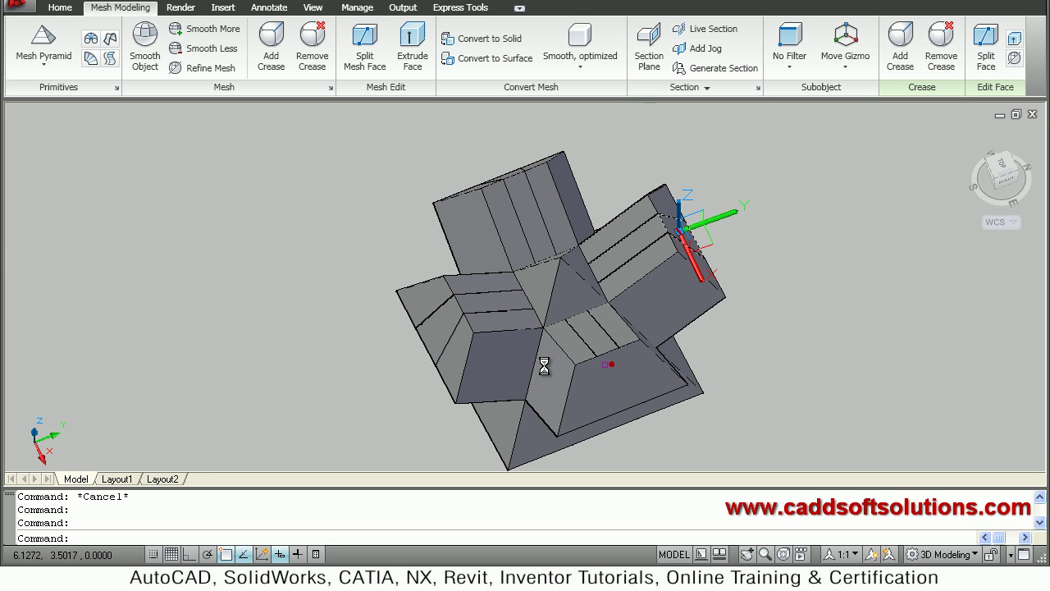
ctrl+click(627, 397)
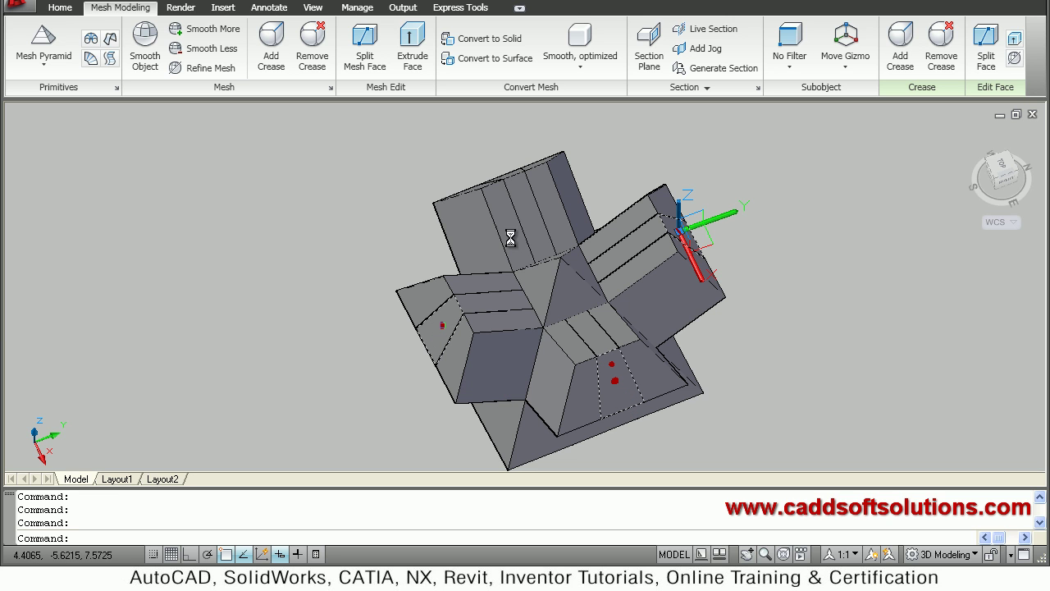
mouse_move(525, 255)
shift+middle_down()
mouse_move(591, 262)
mouse_move(633, 291)
mouse_move(534, 254)
shift+middle_up()
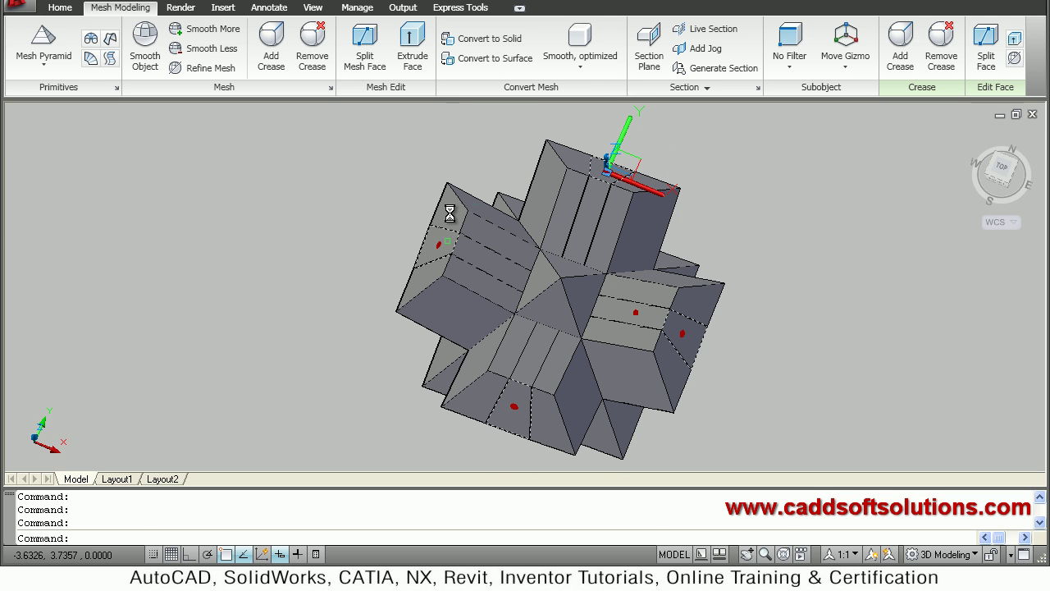
click(410, 48)
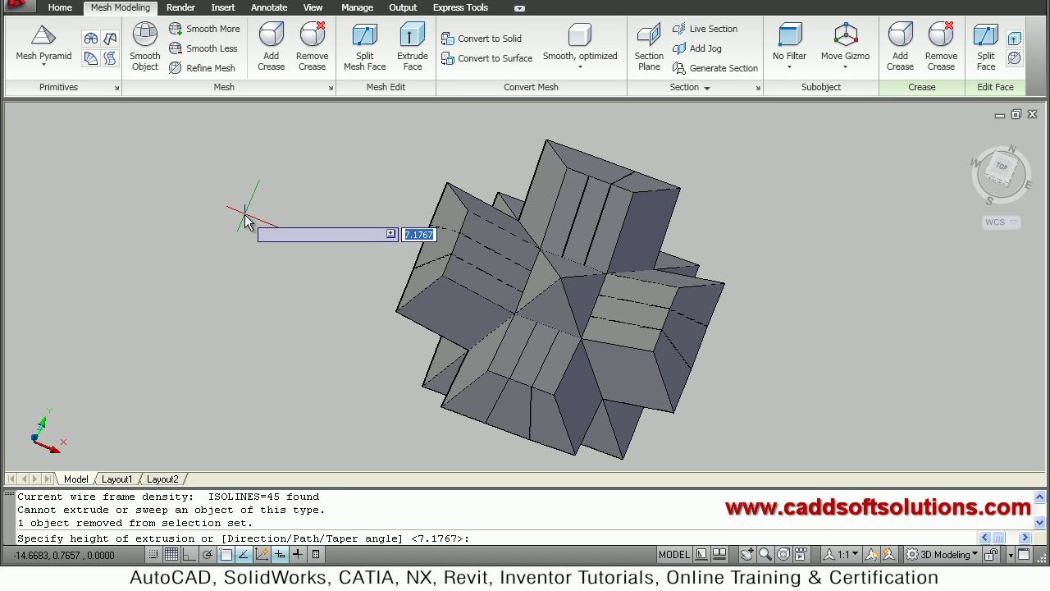
key(Return)
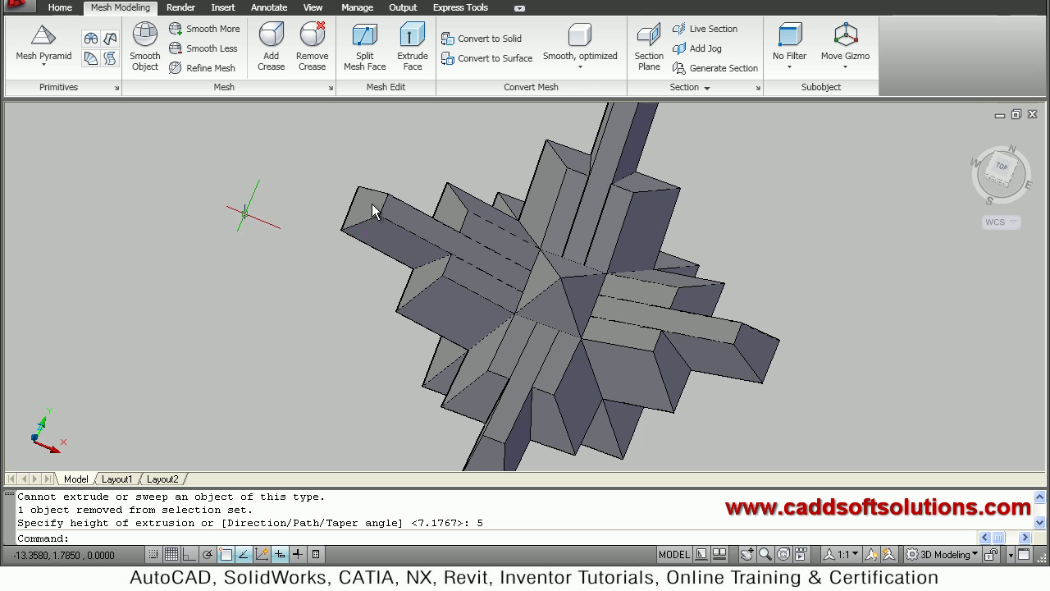
Set the subobject selection filter to Vertex so that only mesh vertices can be picked.
scroll(809, 281, down, 2)
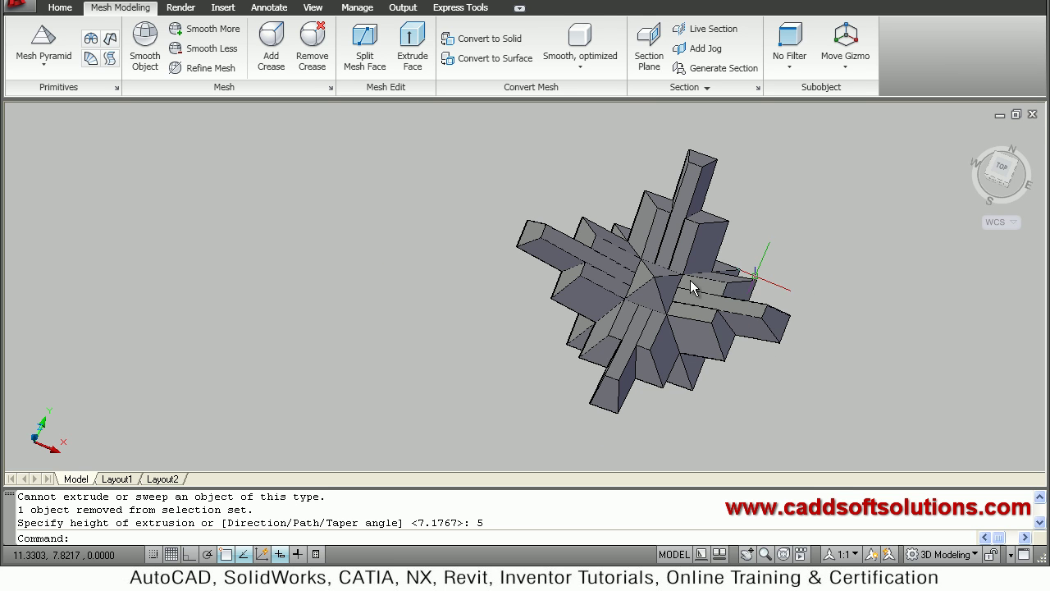
shift+middle_drag(733, 227, 736, 190)
mouse_move(692, 361)
shift+middle_down()
mouse_move(682, 262)
mouse_move(673, 338)
mouse_move(665, 271)
shift+middle_up()
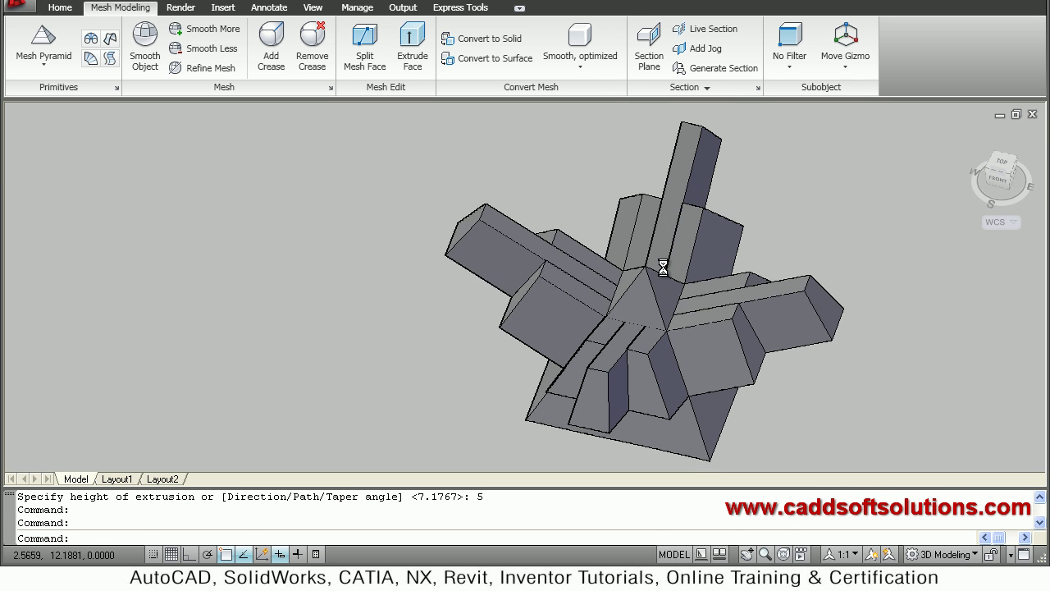
scroll(664, 268, up, 2)
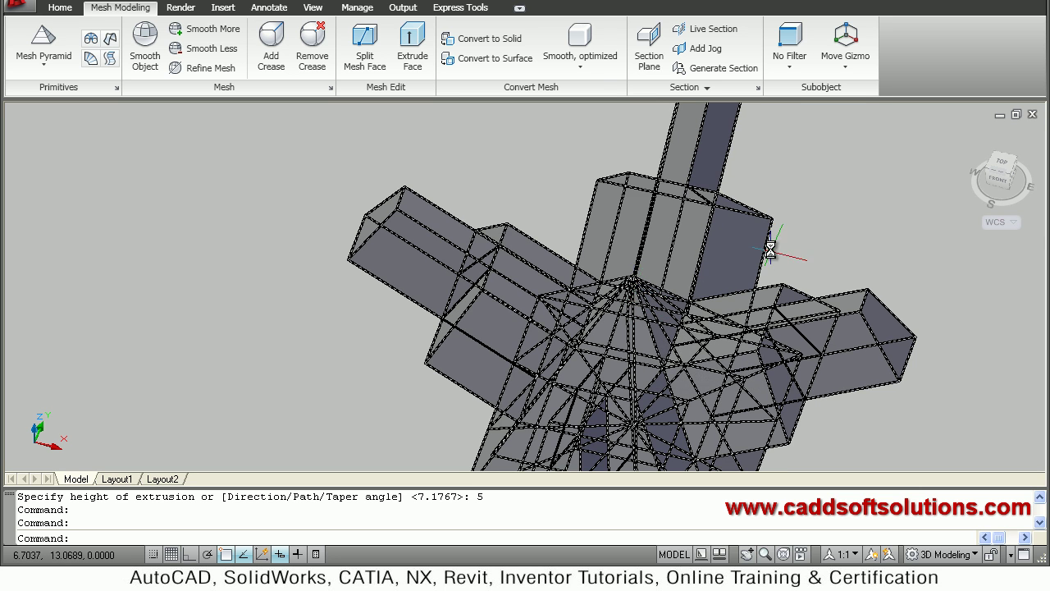
middle_drag(727, 280, 729, 215)
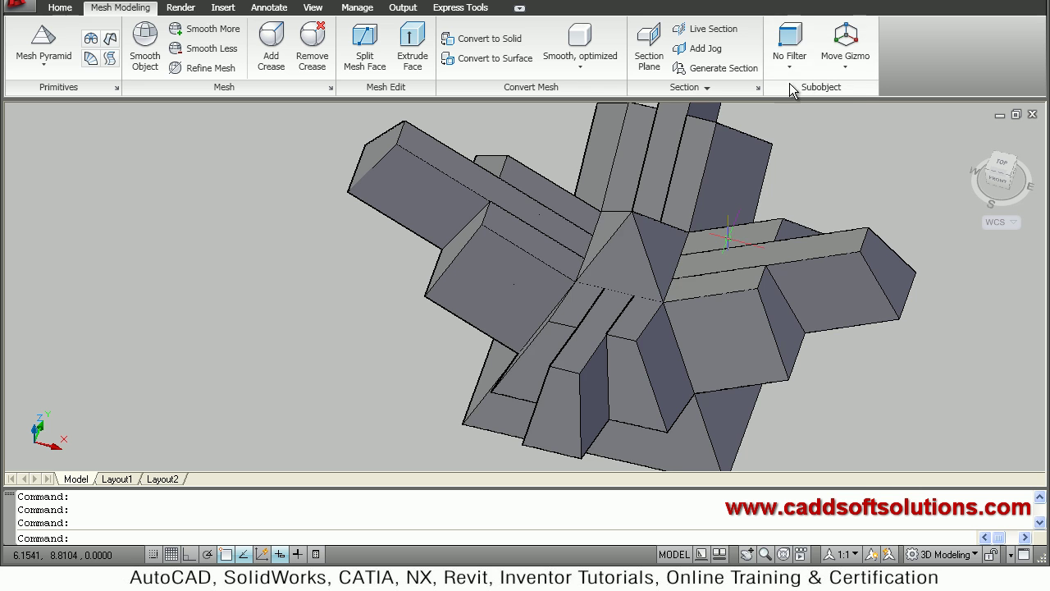
click(790, 71)
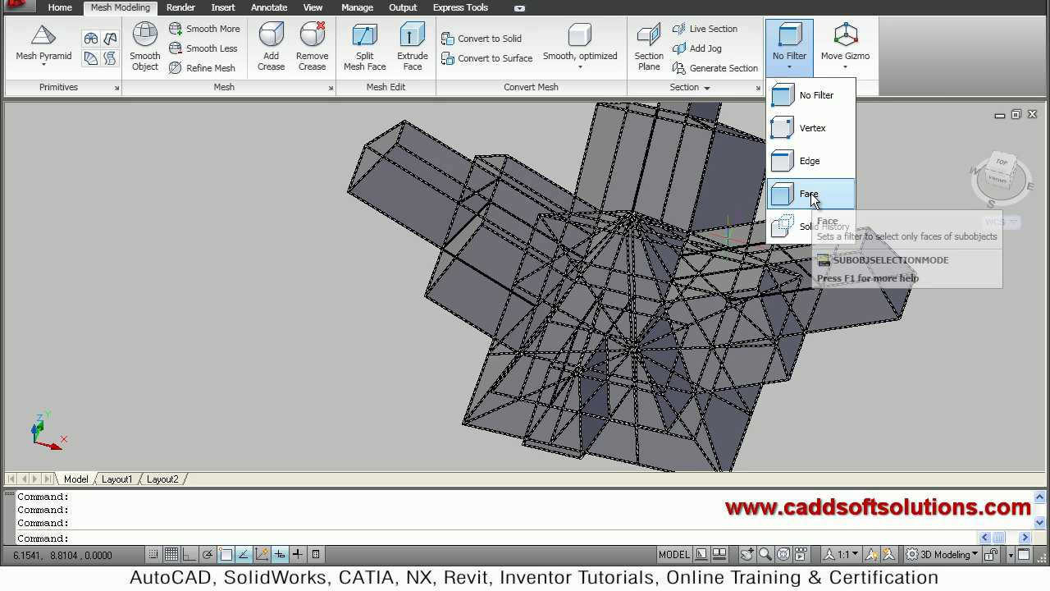
click(834, 137)
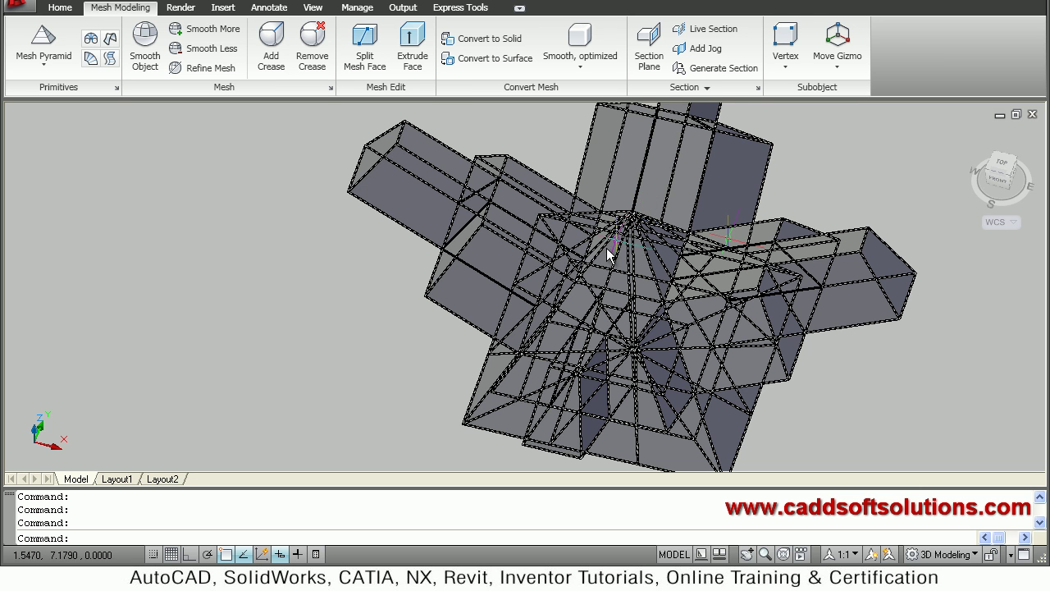
Stretch the pyramid's apex vertex straight up along the Z axis to form a tall spike, and clear the selection.
drag(698, 255, 698, 175)
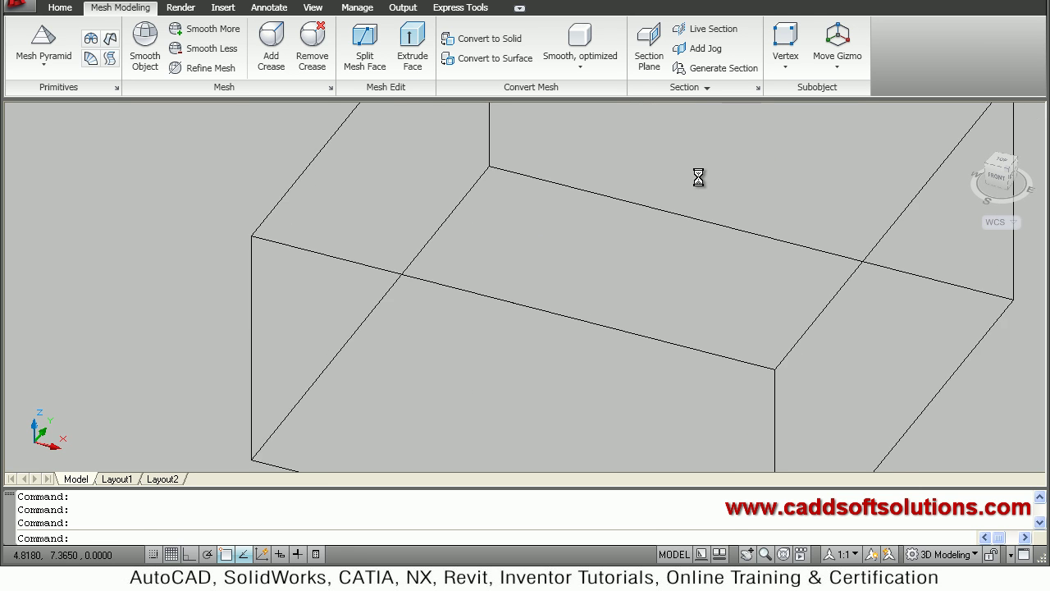
scroll(699, 177, down, 10)
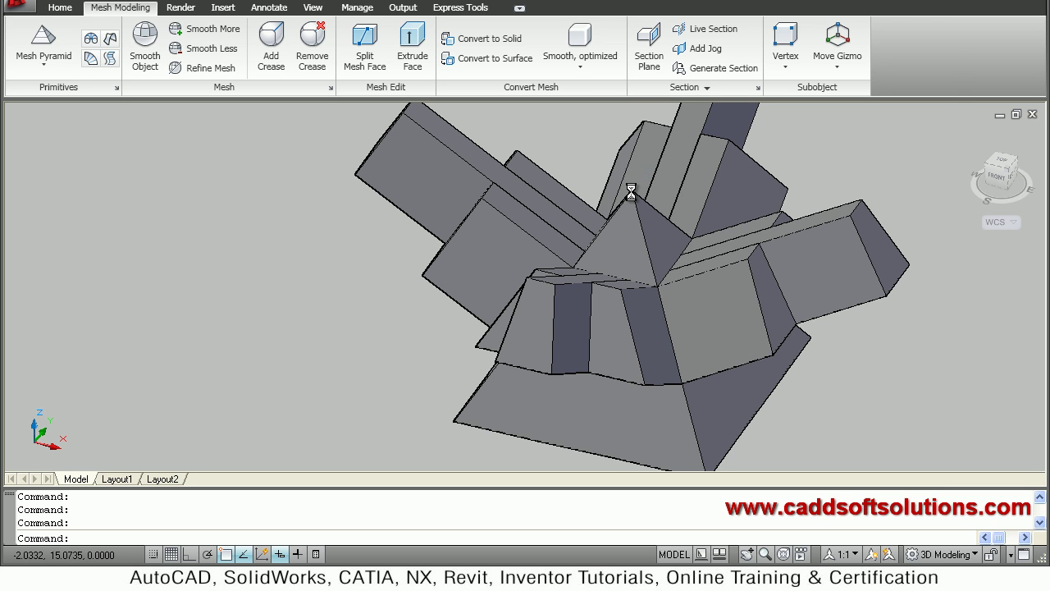
click(631, 191)
middle_drag(671, 218, 551, 249)
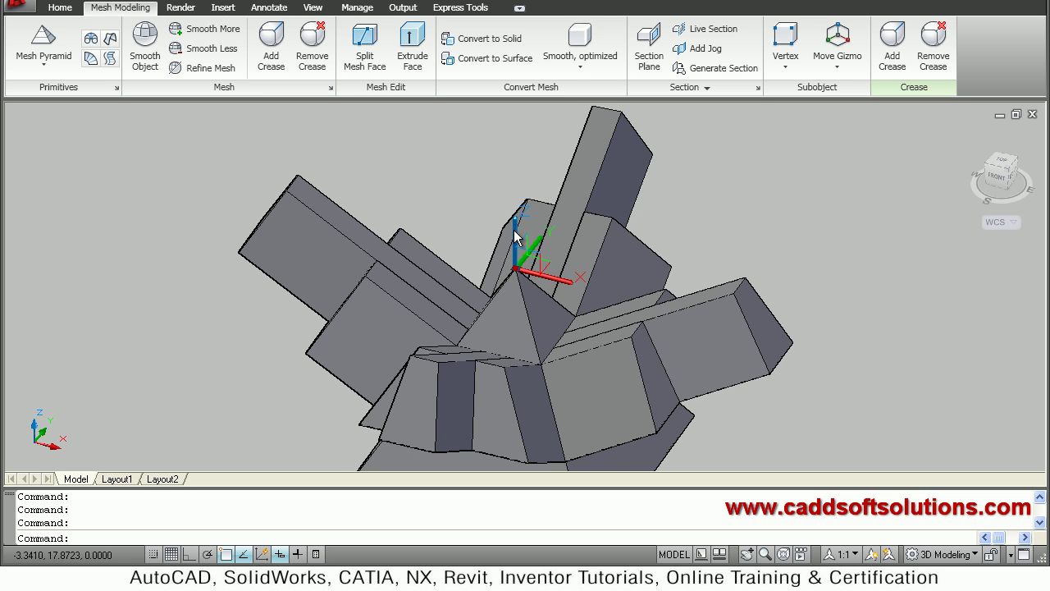
click(514, 237)
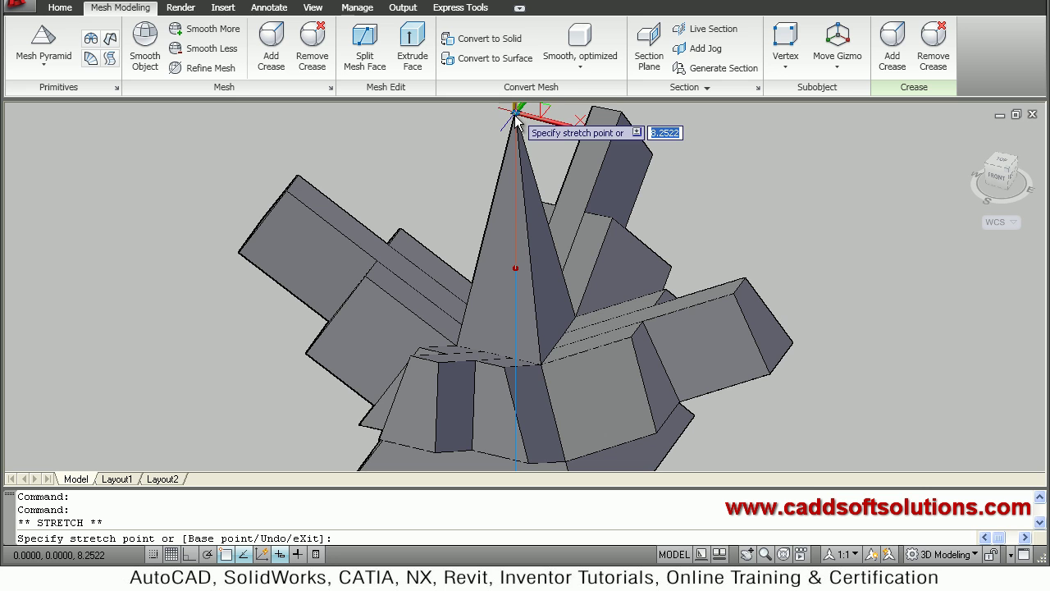
scroll(517, 123, down, 3)
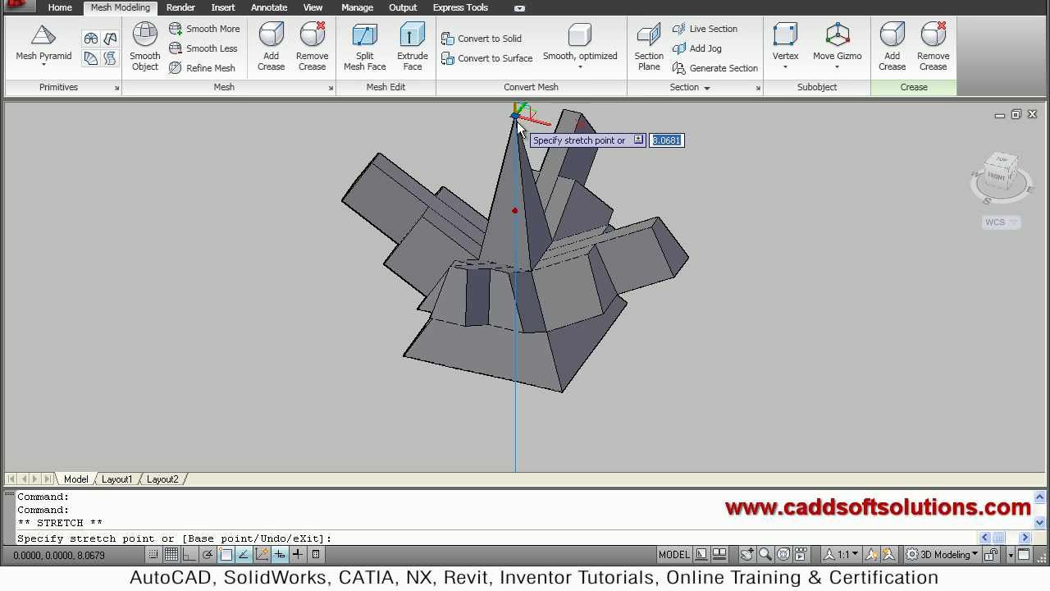
middle_drag(509, 160, 498, 160)
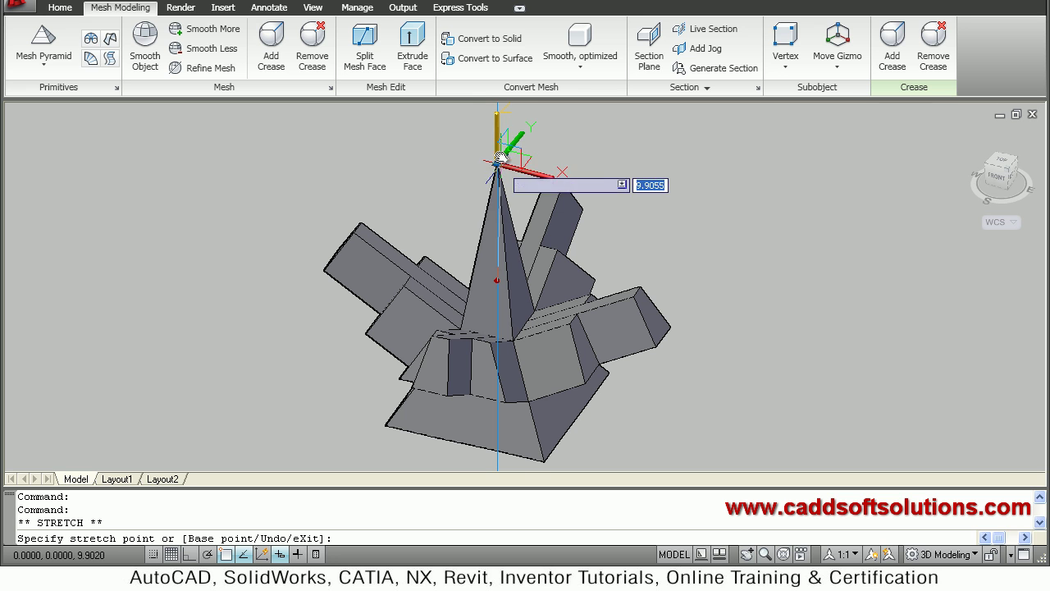
click(499, 152)
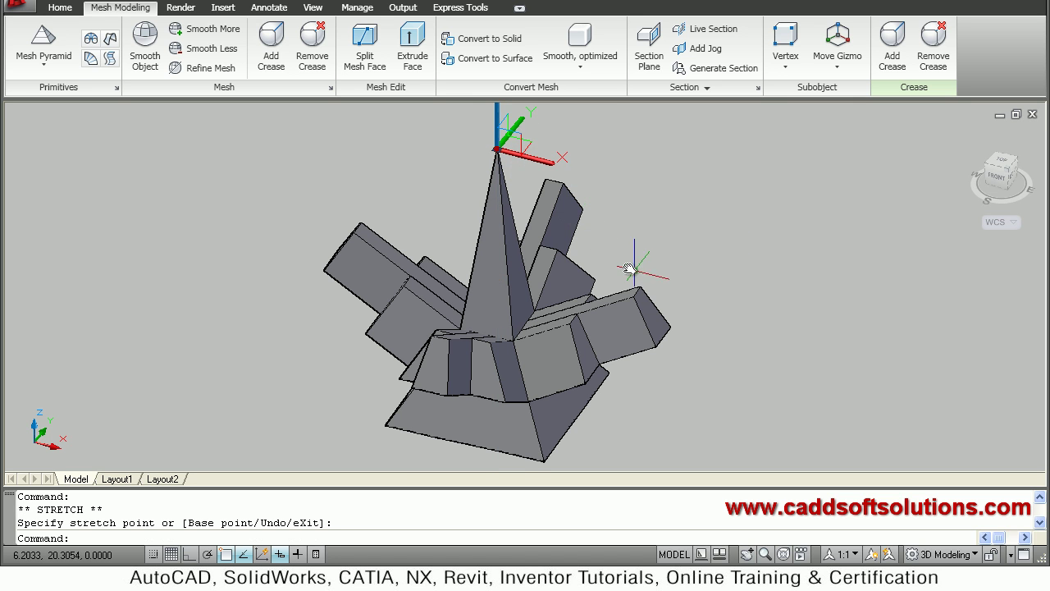
key(Escape)
Increase the smoothness of the spiked pyramid mesh by two levels.
mouse_move(611, 399)
shift+middle_down()
mouse_move(668, 394)
mouse_move(607, 331)
mouse_move(585, 356)
mouse_move(534, 364)
mouse_move(576, 341)
shift+middle_up()
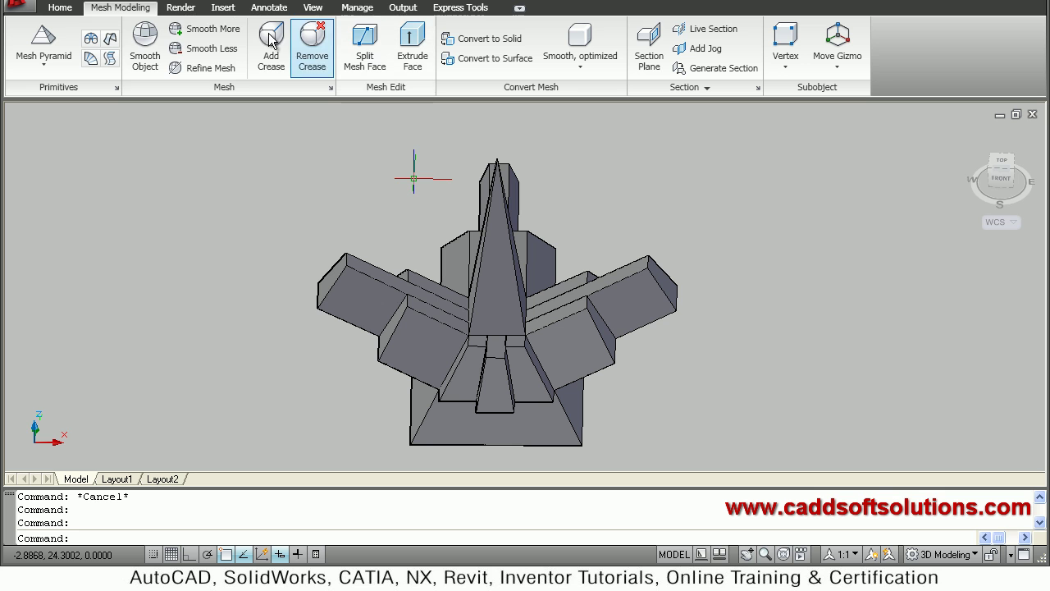
click(227, 31)
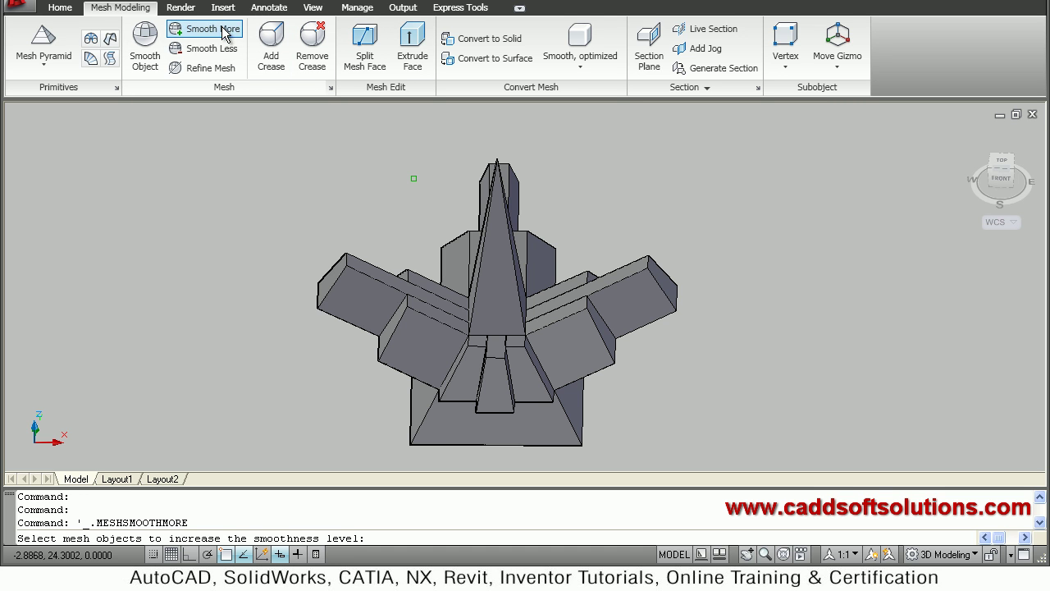
click(414, 343)
key(Return)
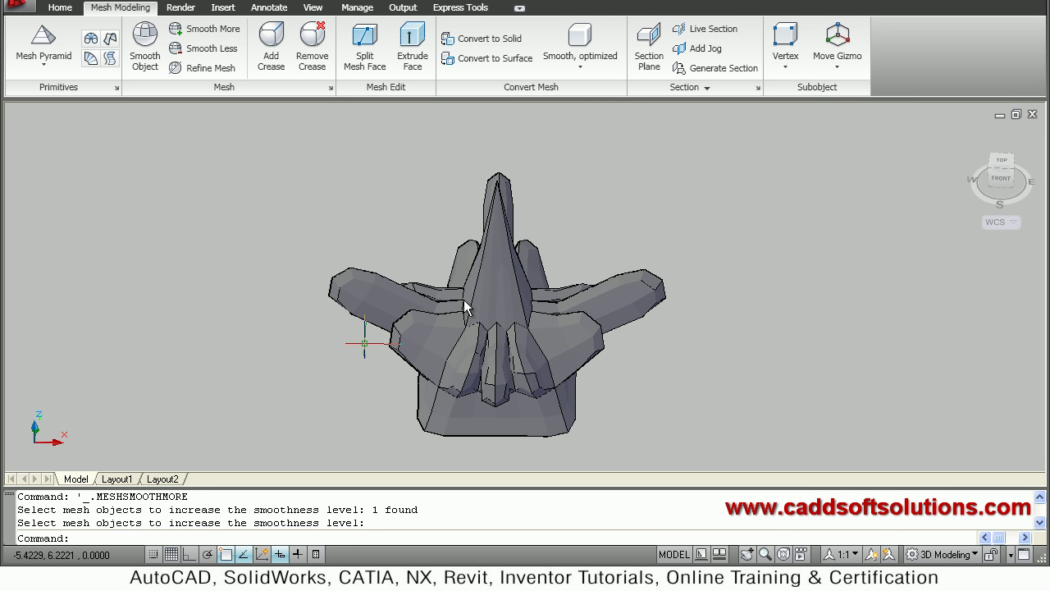
shift+middle_drag(394, 369, 347, 366)
scroll(340, 366, up, 5)
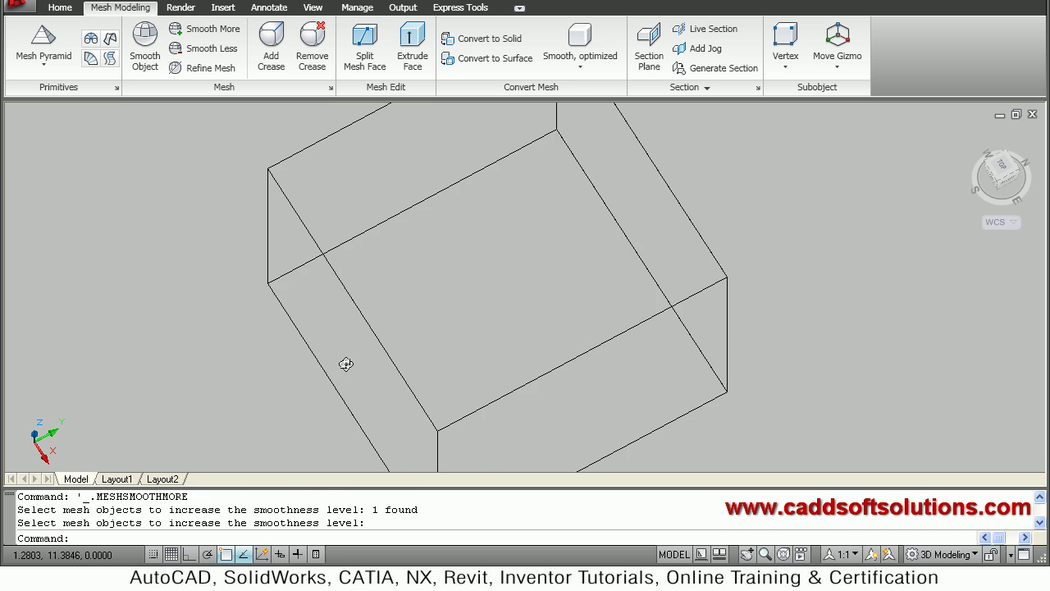
scroll(346, 364, down, 5)
click(197, 32)
click(467, 372)
key(Return)
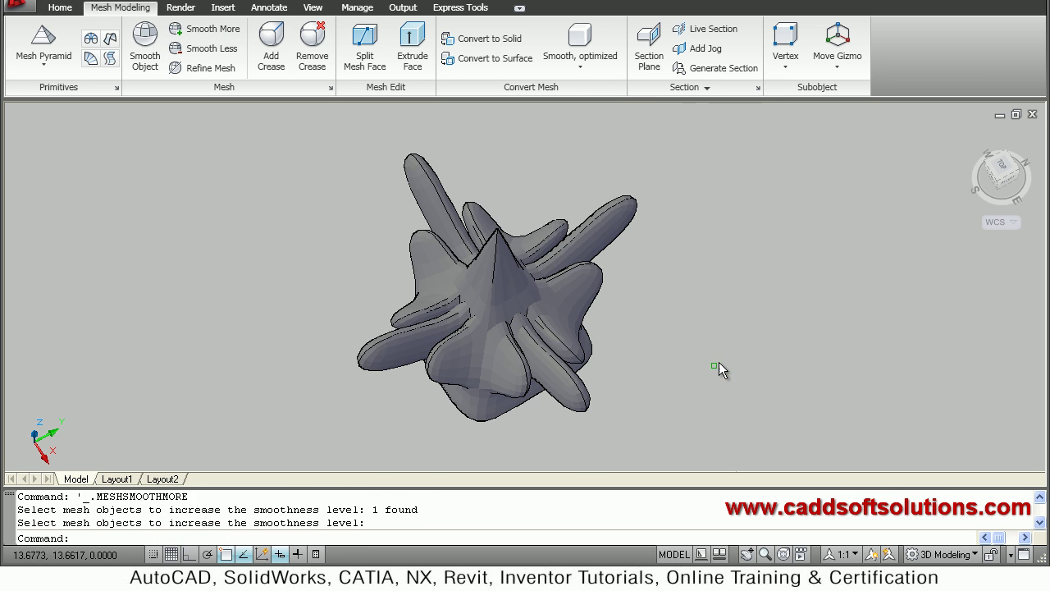
Decrease the smoothness of the spiked mesh to return it to its flat-faced form.
shift+middle_drag(637, 371, 466, 328)
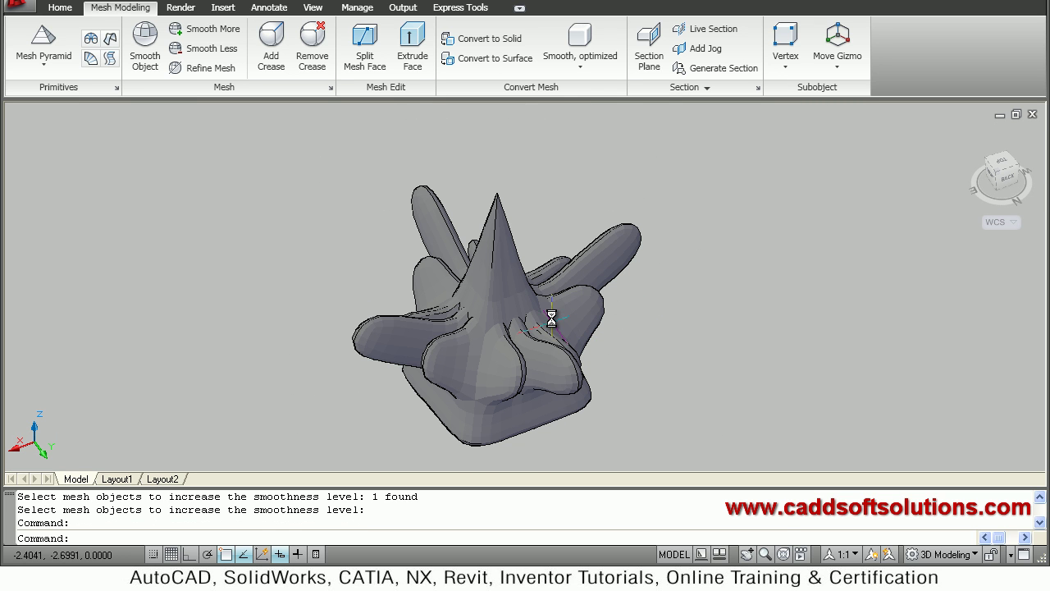
shift+middle_drag(593, 329, 558, 298)
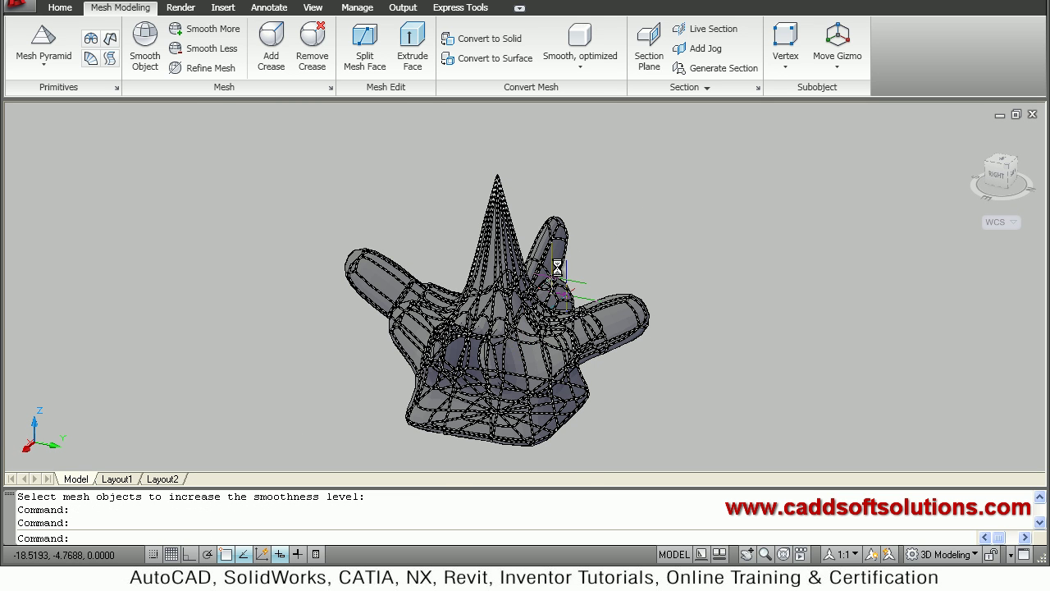
click(213, 50)
click(556, 404)
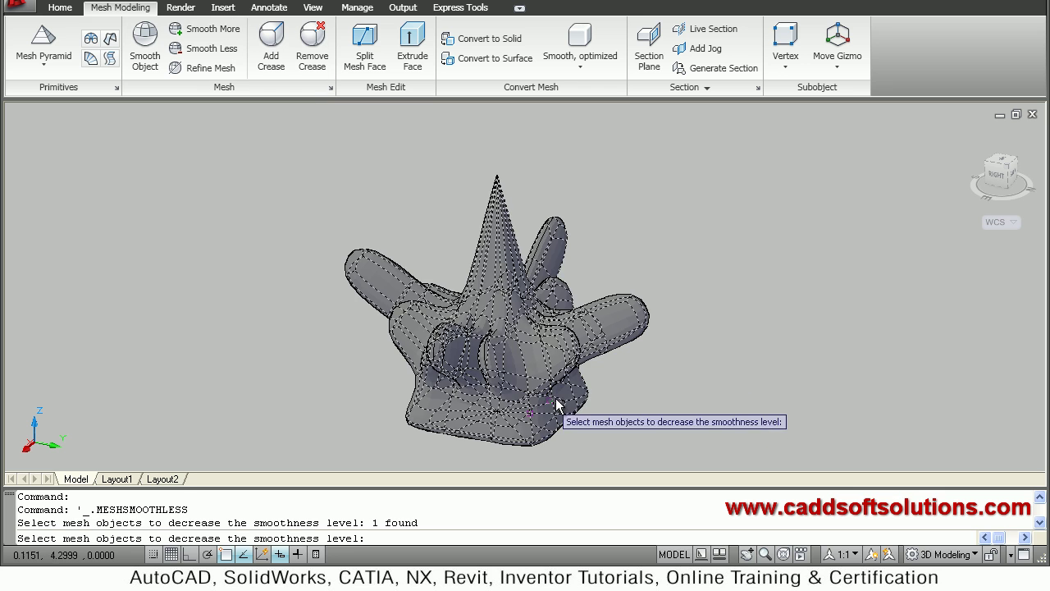
key(Return)
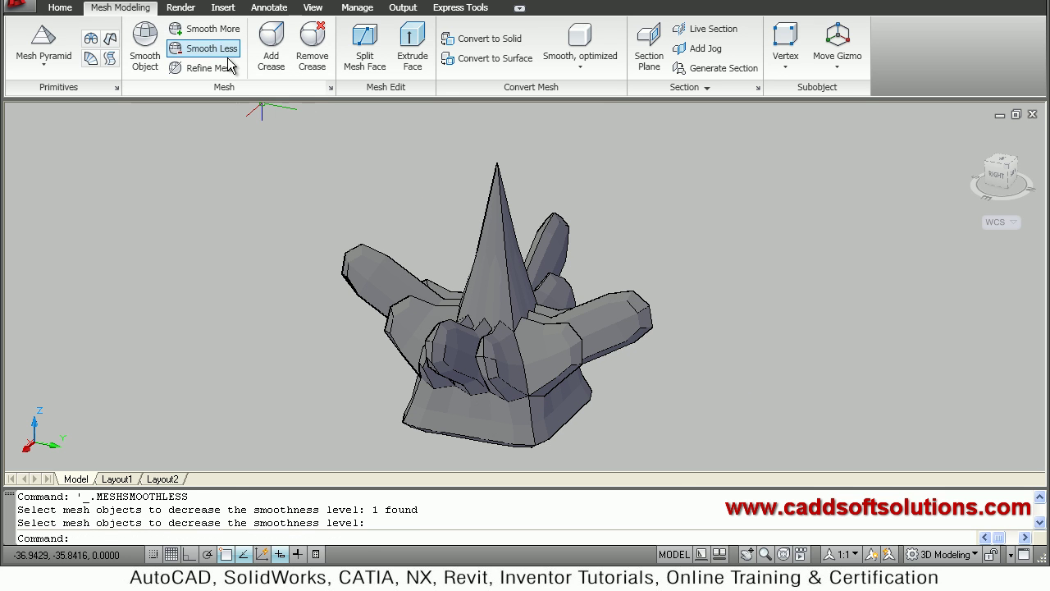
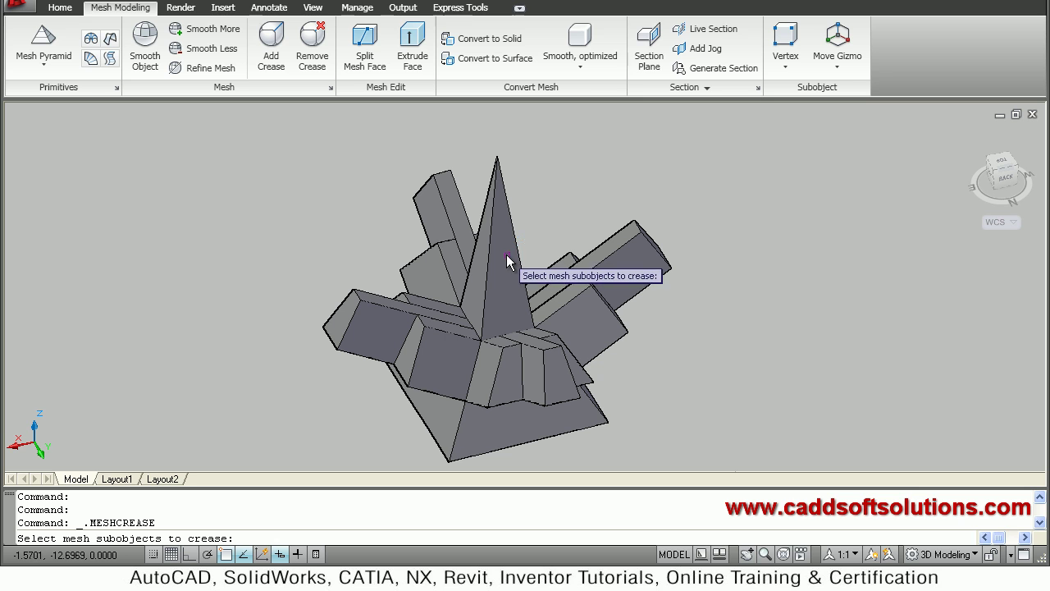
Set the subobject selection filter to No Filter for picking the mesh parts to crease.
click(794, 68)
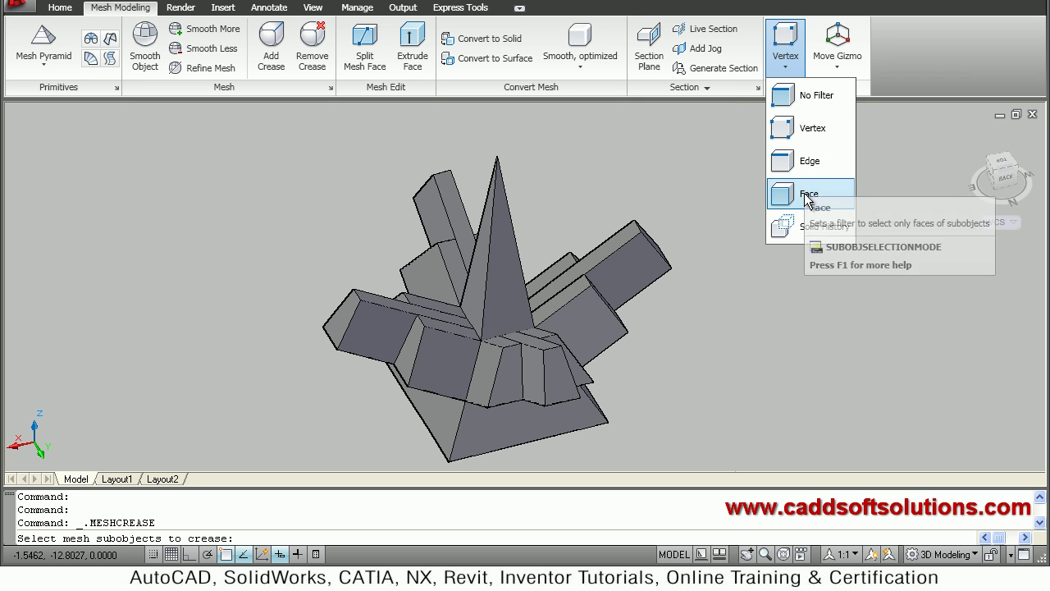
click(807, 195)
click(787, 67)
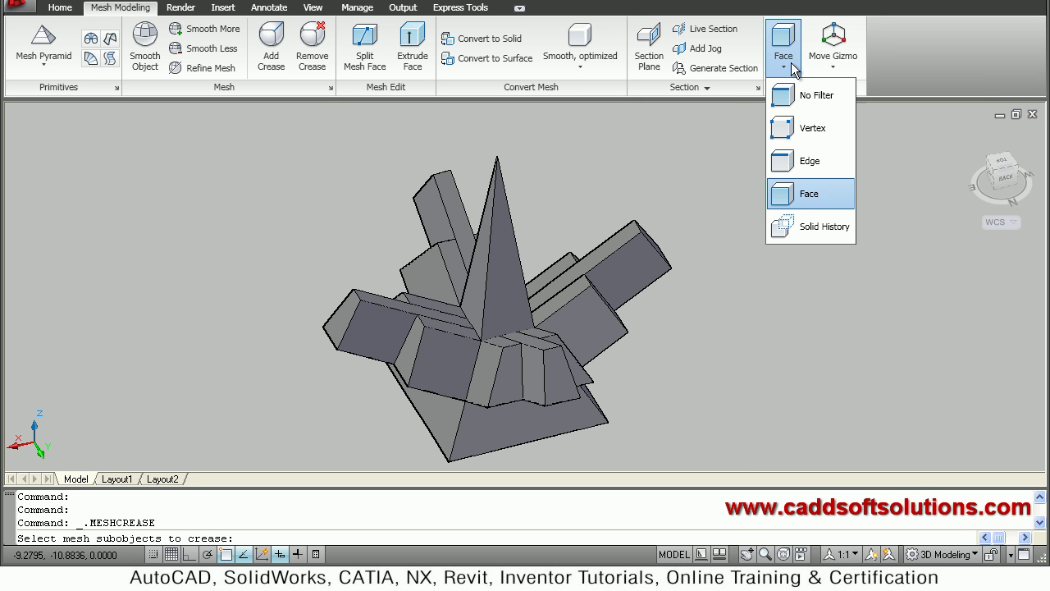
click(802, 97)
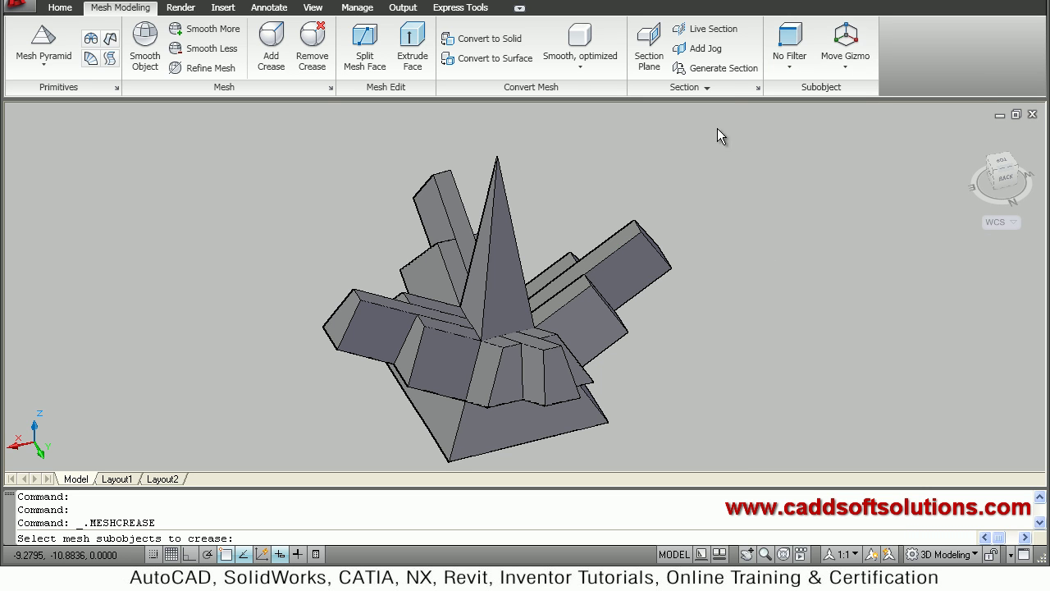
Crease all the faces around the tall central spike with a crease value of 2.
click(508, 288)
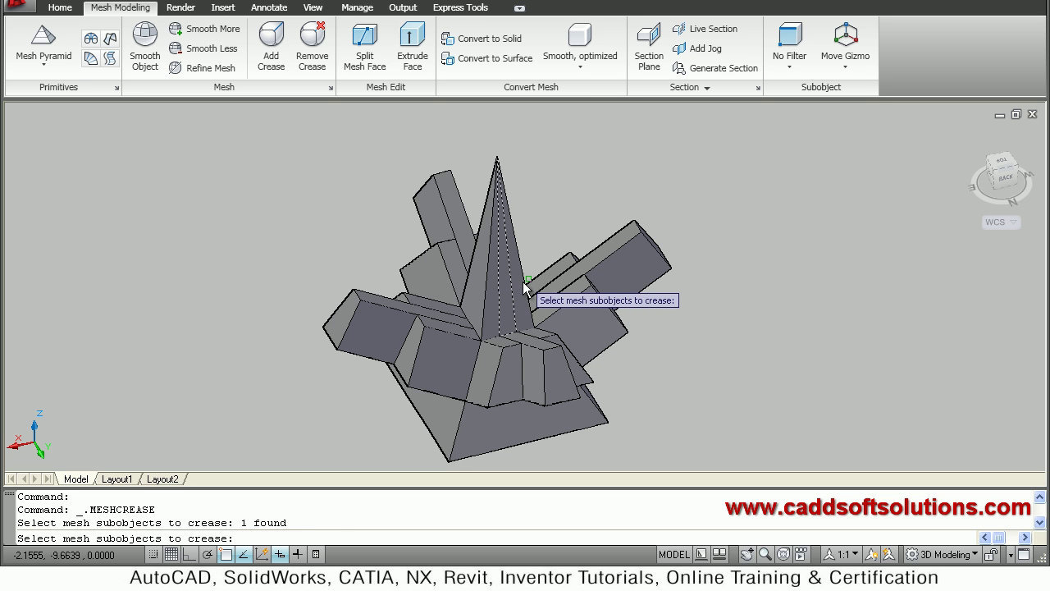
click(522, 294)
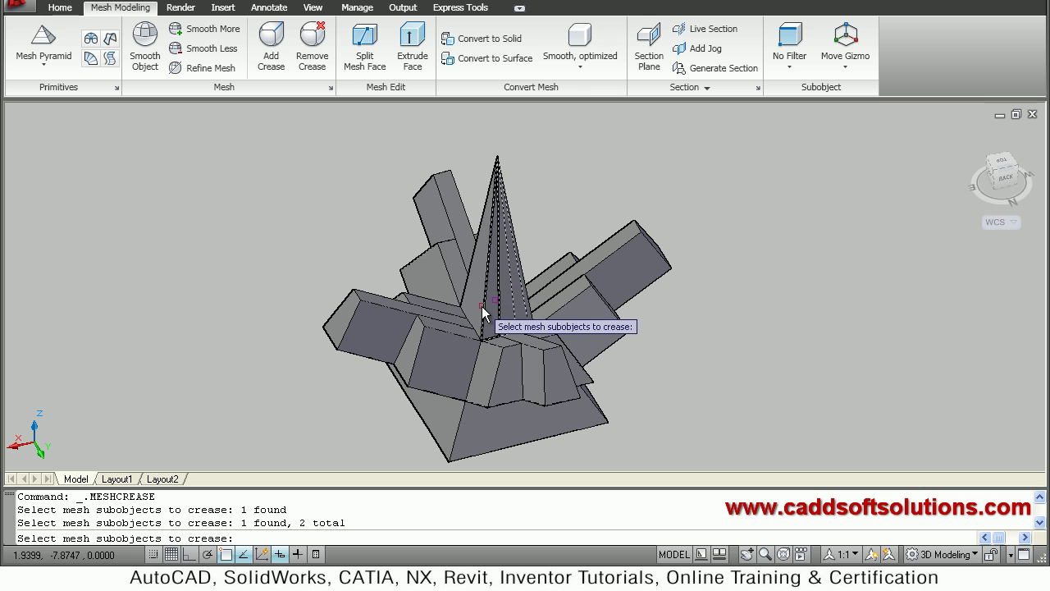
click(491, 308)
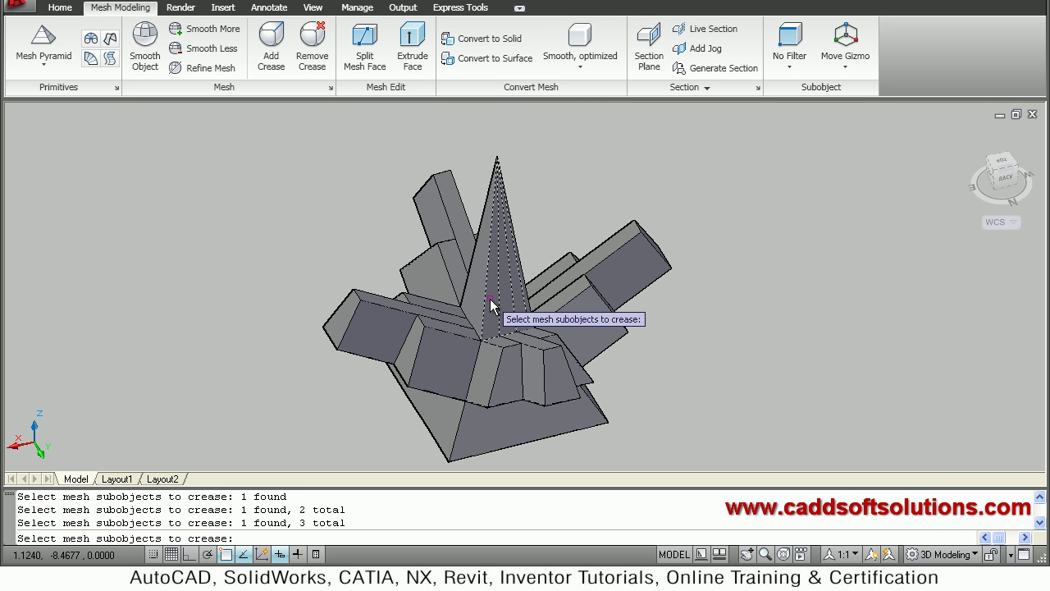
mouse_move(525, 301)
shift+middle_down()
mouse_move(553, 306)
mouse_move(538, 305)
shift+middle_up()
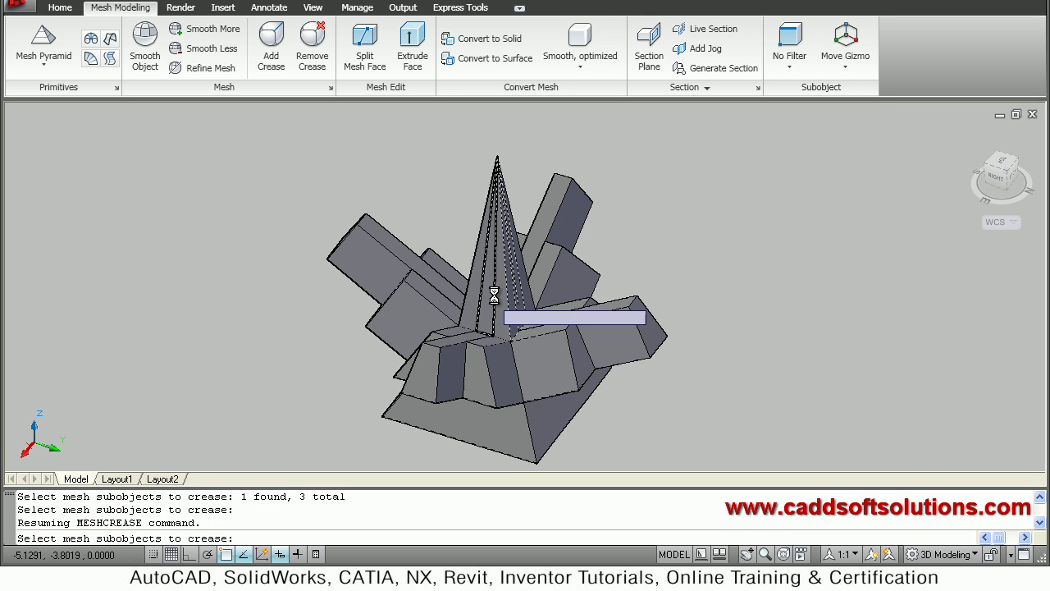
click(497, 294)
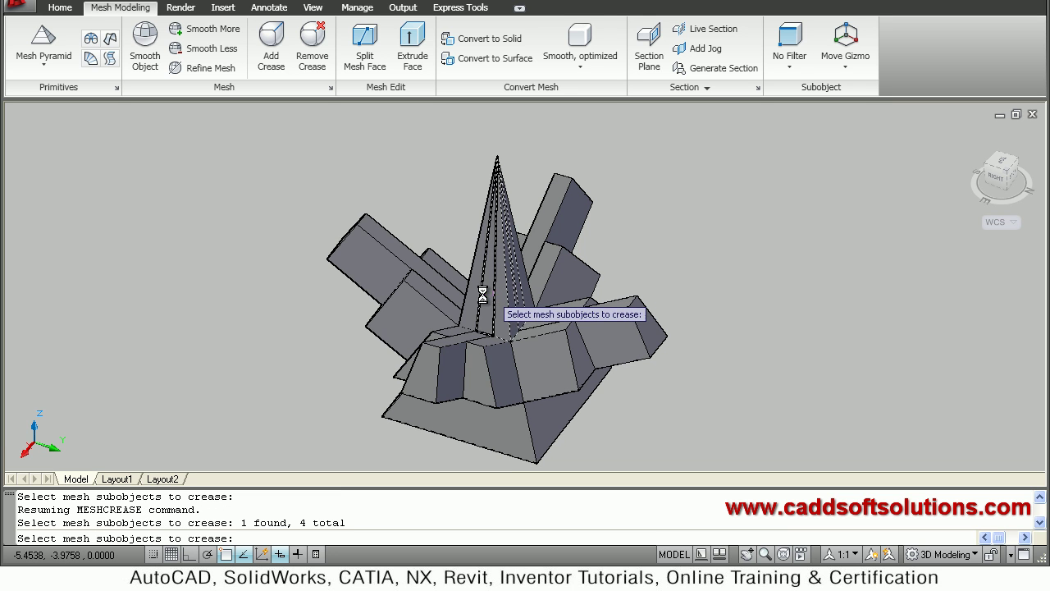
click(486, 295)
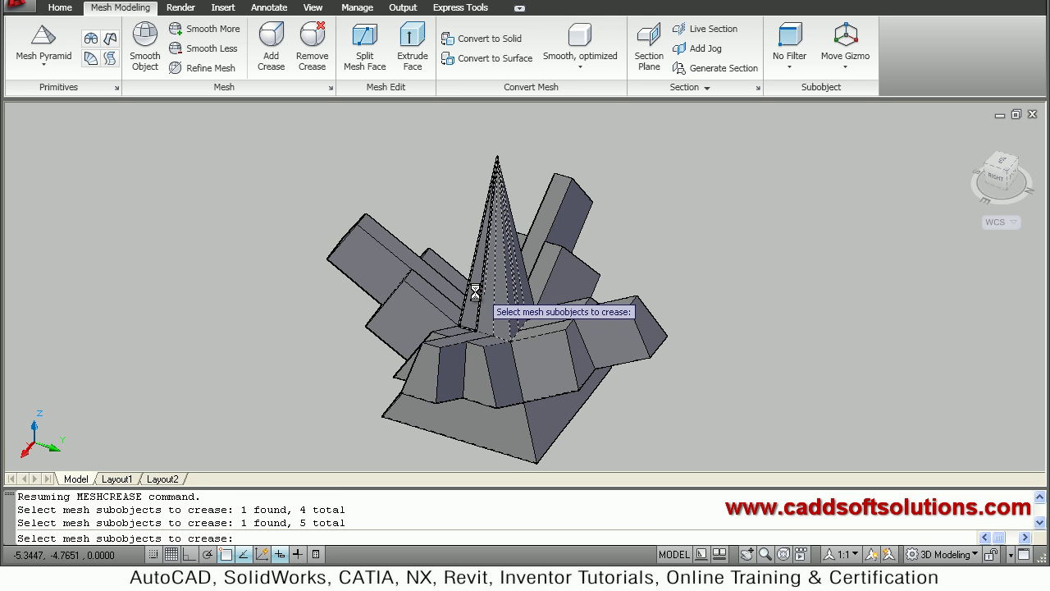
click(486, 312)
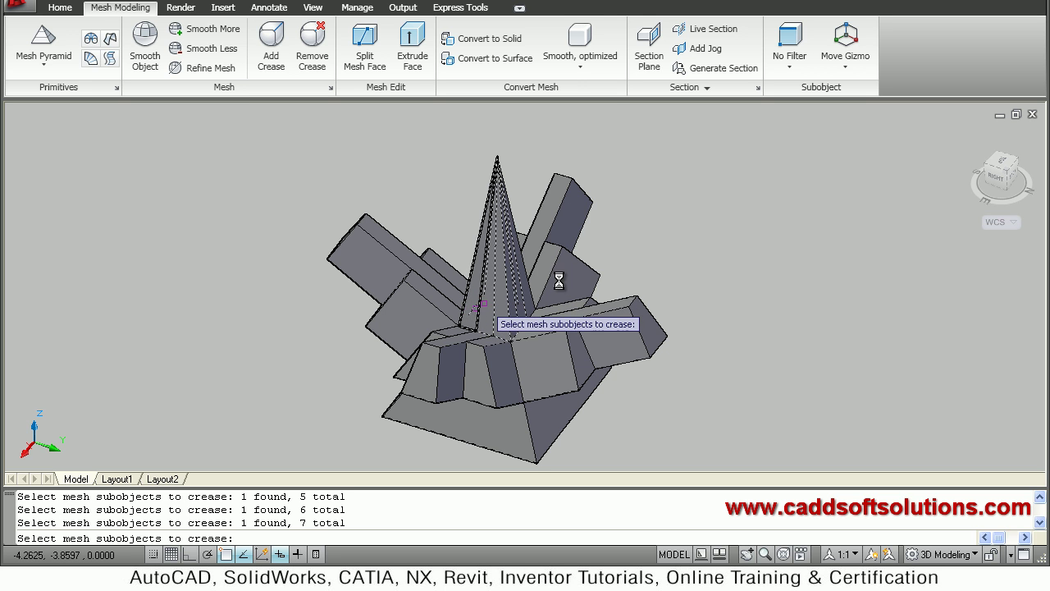
shift+middle_drag(574, 279, 530, 298)
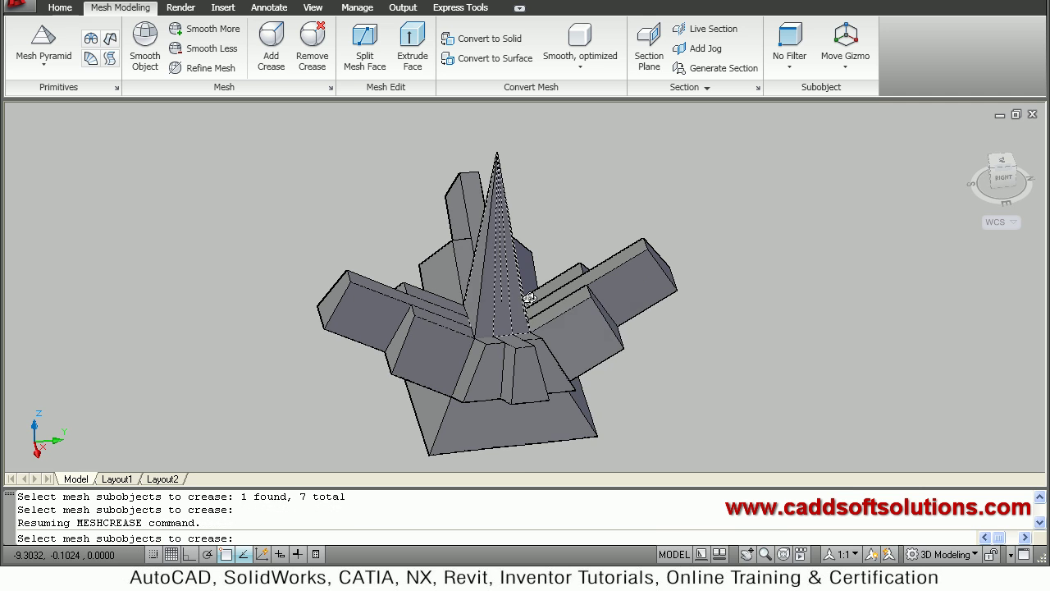
click(488, 305)
shift+middle_drag(535, 310, 595, 319)
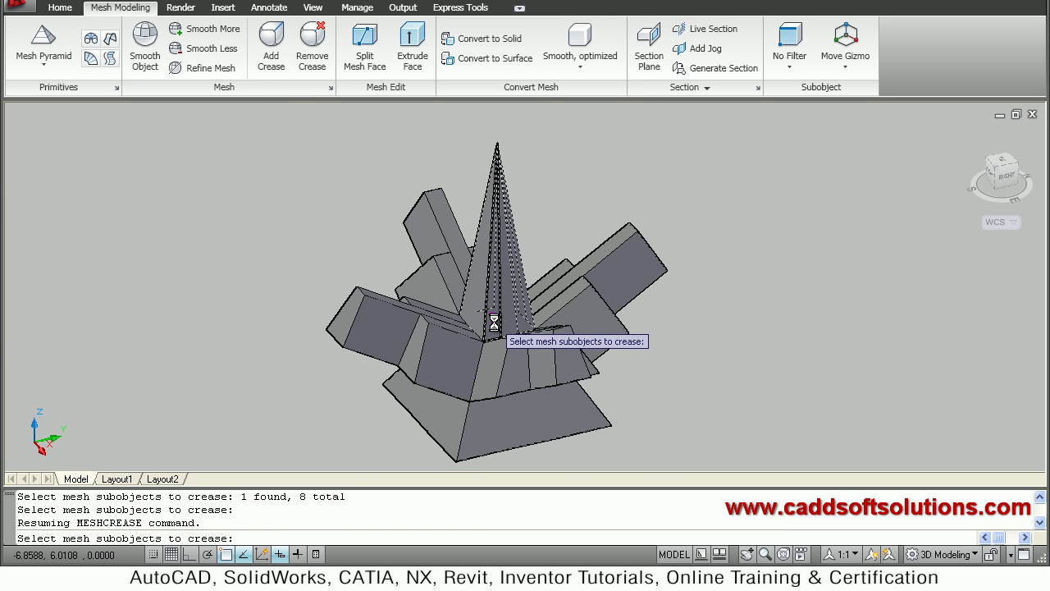
click(489, 320)
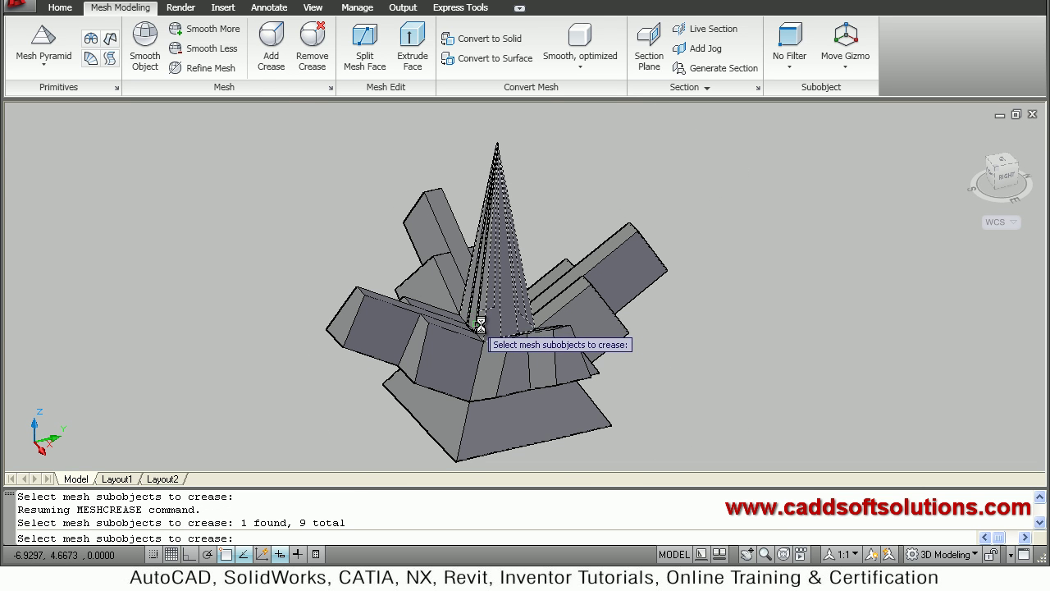
click(479, 325)
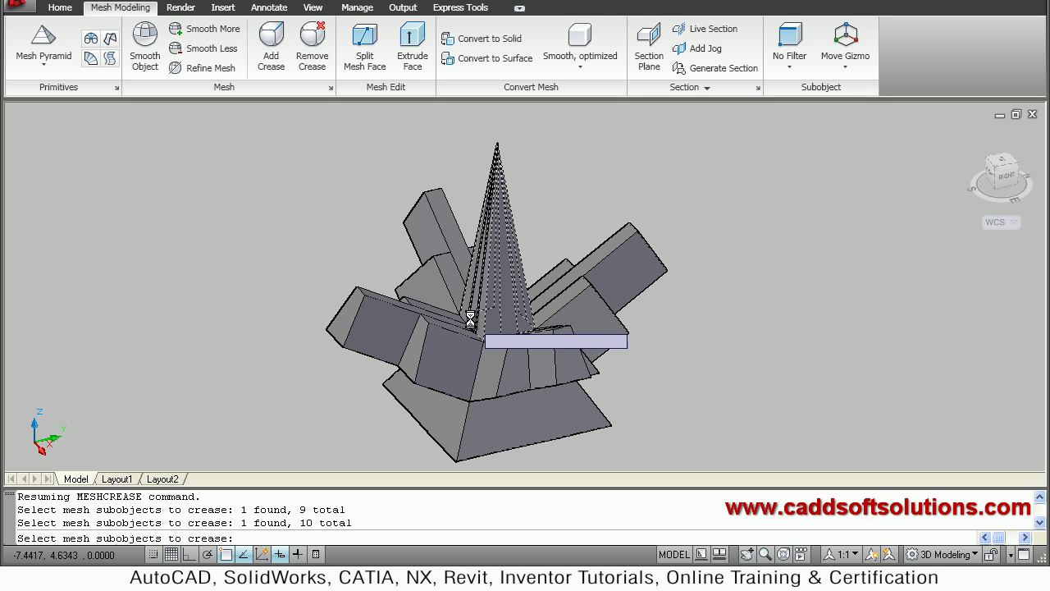
click(471, 319)
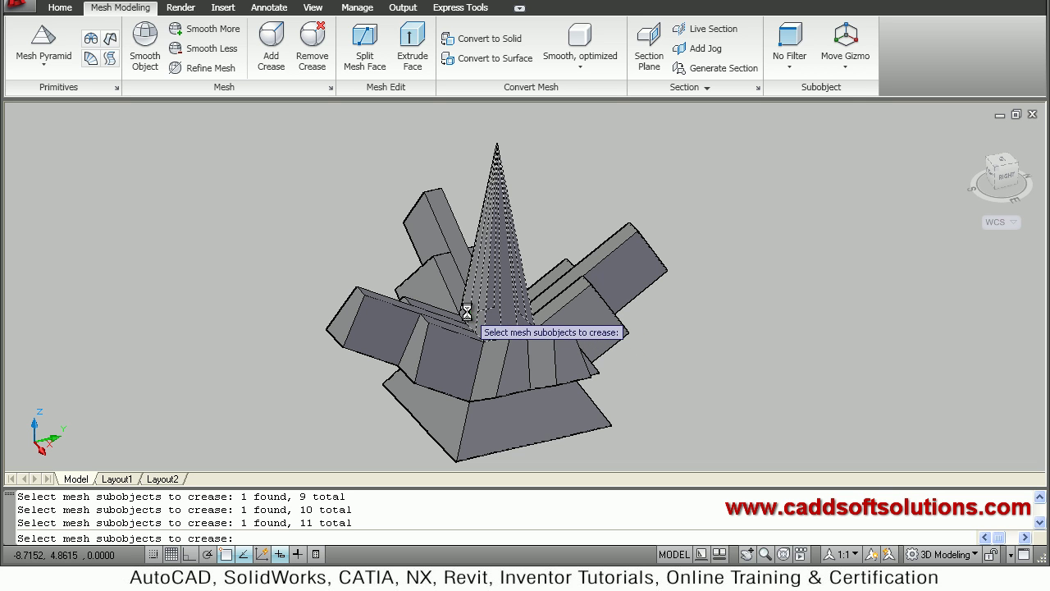
mouse_move(624, 350)
shift+middle_down()
mouse_move(668, 352)
mouse_move(694, 336)
shift+middle_up()
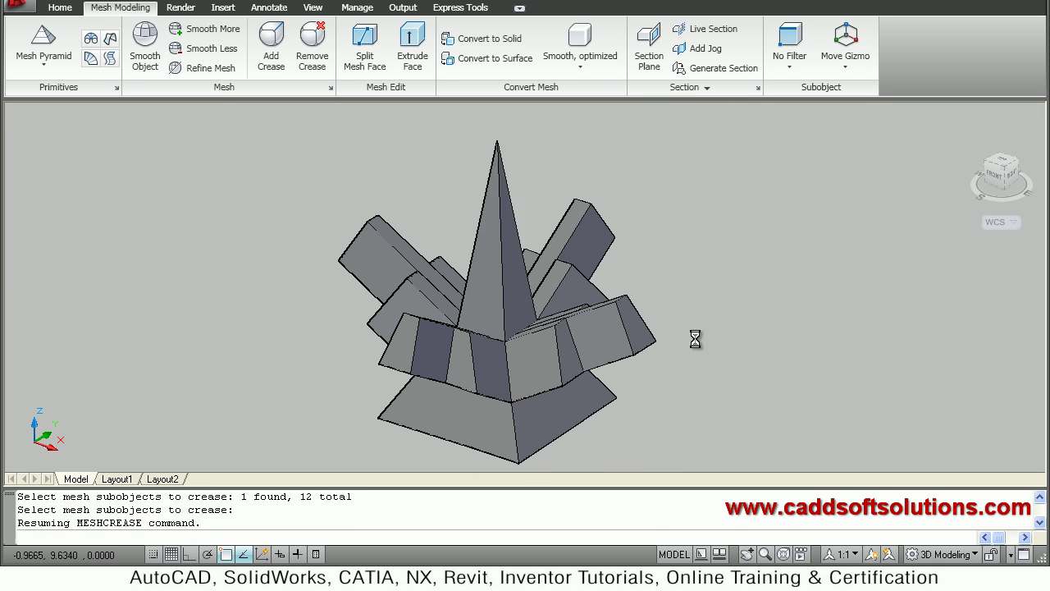
key(Return)
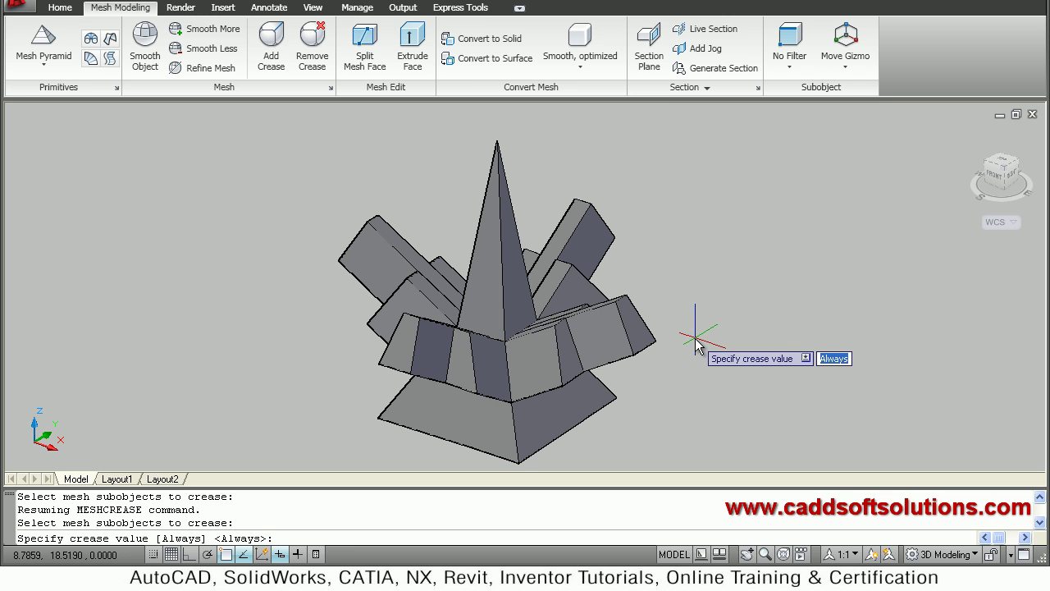
key(Return)
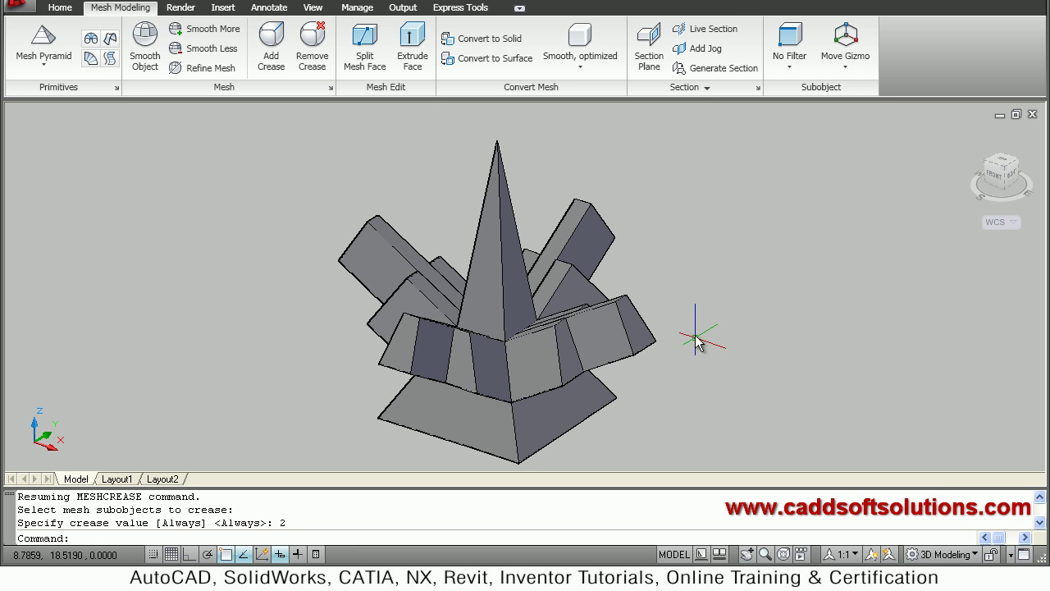
Increase the smoothness of the mesh with the creased spike by two levels.
click(215, 31)
click(537, 382)
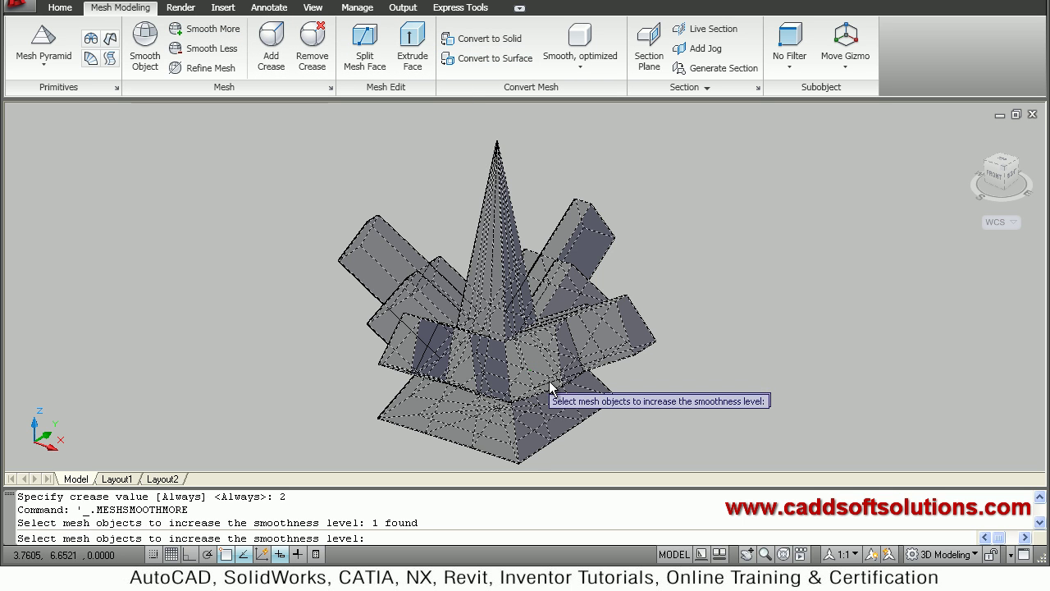
key(Return)
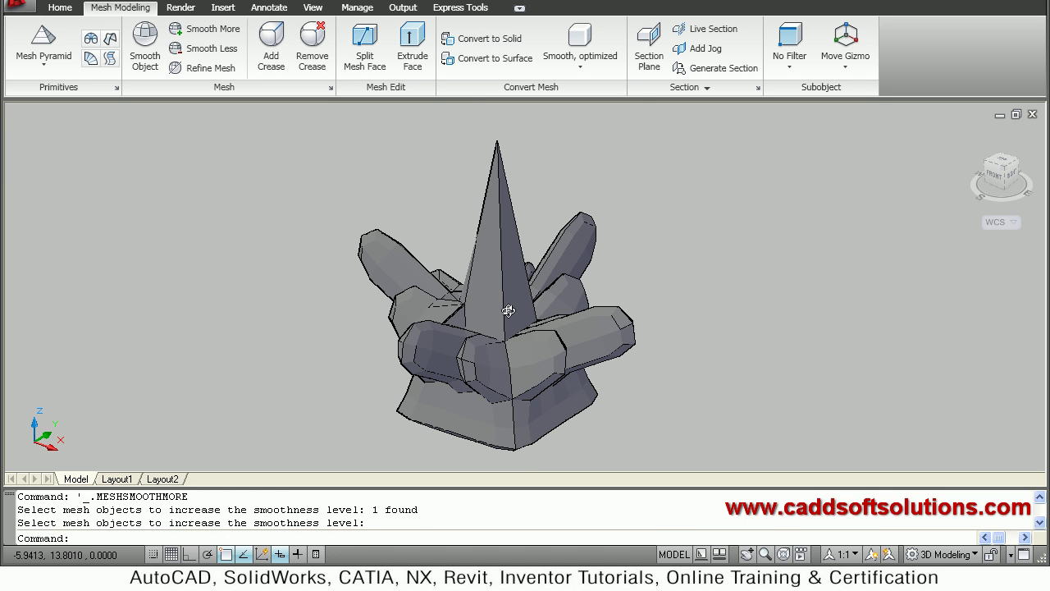
shift+middle_drag(588, 324, 566, 263)
scroll(533, 238, up, 2)
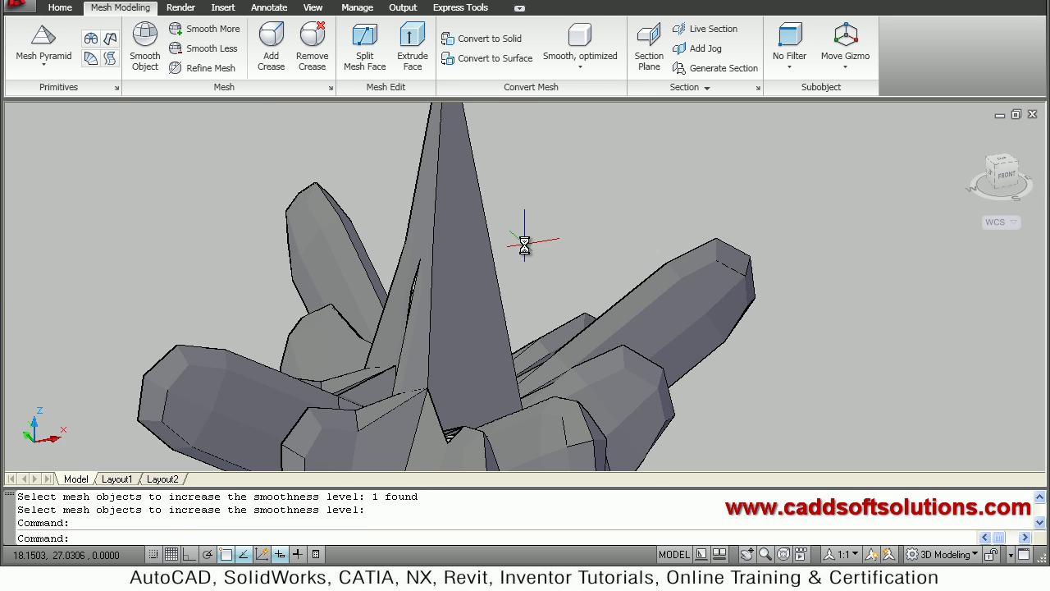
scroll(482, 283, down, 3)
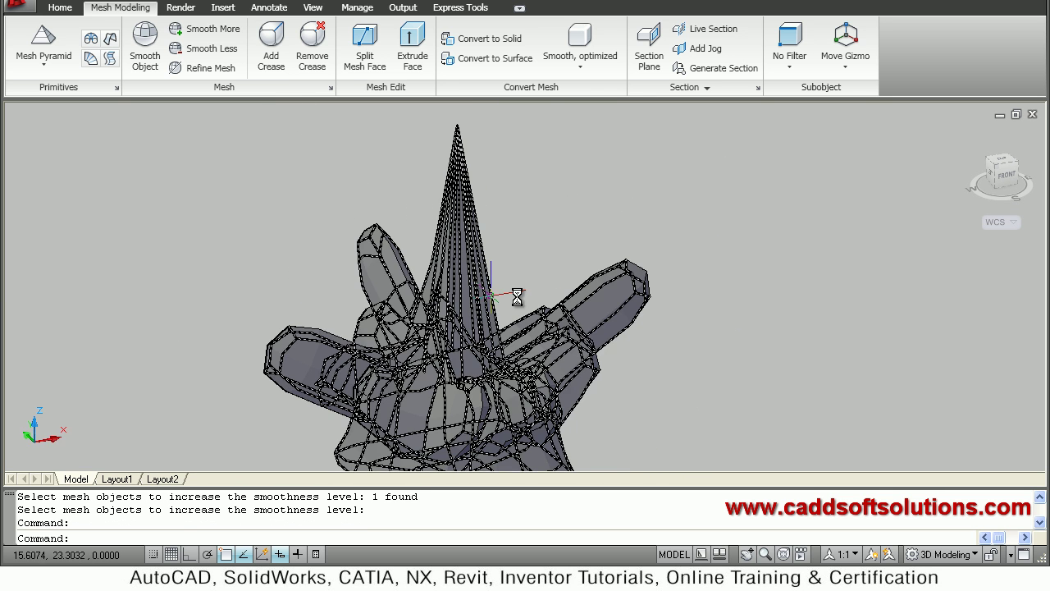
shift+middle_drag(500, 230, 406, 211)
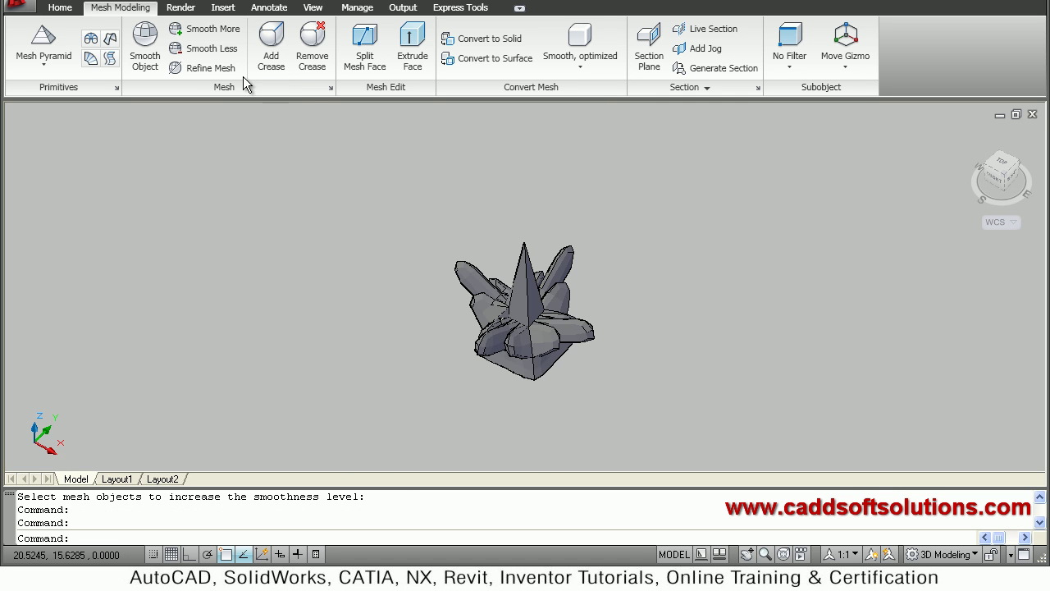
click(213, 32)
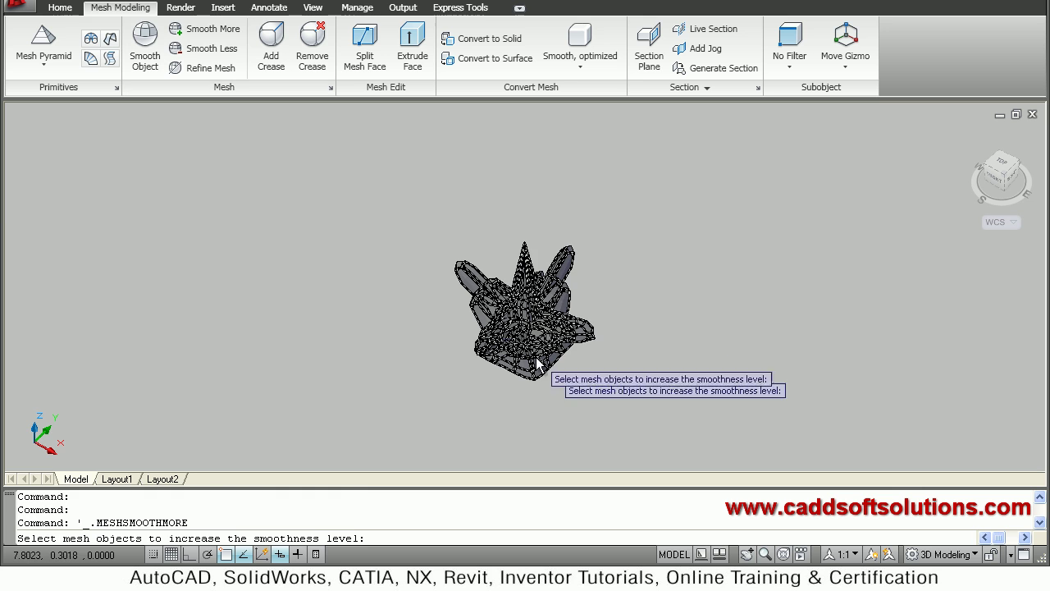
click(532, 346)
key(Return)
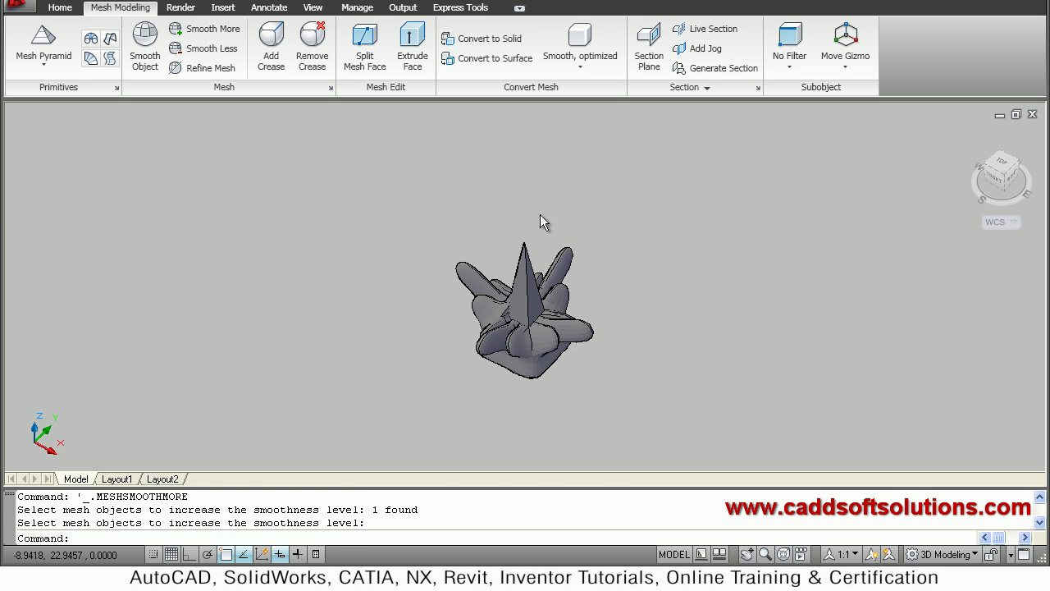
Remove the crease from the faces around the tall central spike, picking them from several sides of the mesh.
scroll(541, 247, up, 4)
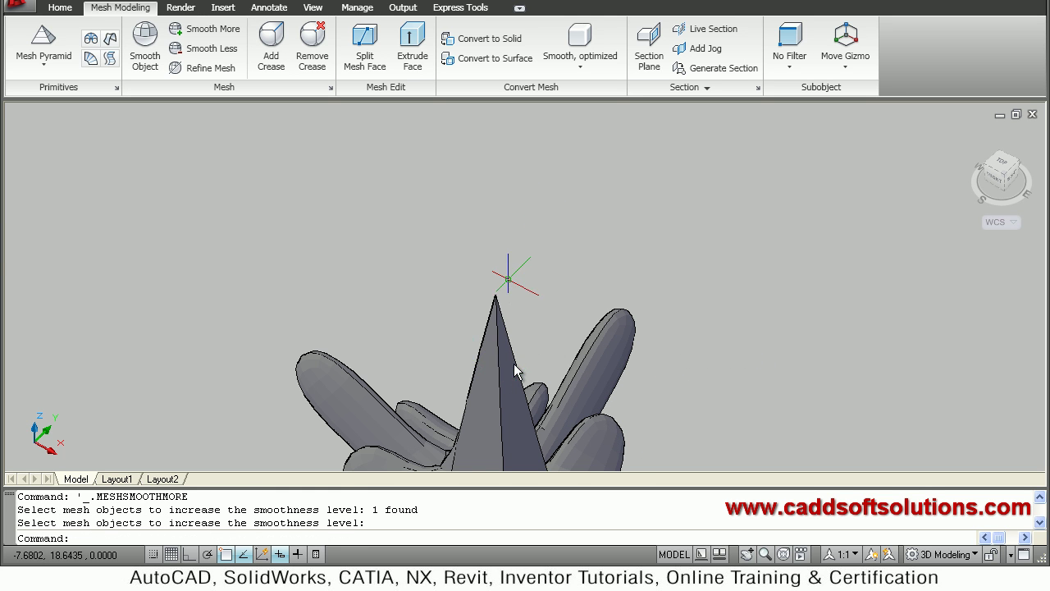
middle_drag(514, 338, 542, 333)
scroll(570, 375, down, 3)
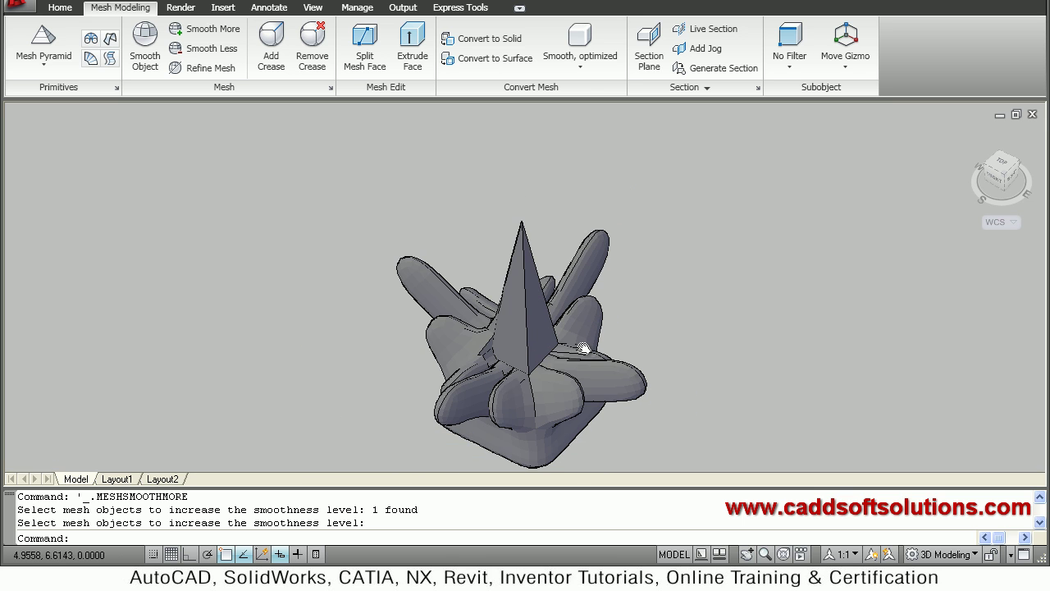
shift+drag(545, 356, 487, 362)
mouse_move(487, 362)
shift+middle_down()
mouse_move(448, 361)
mouse_move(563, 352)
mouse_move(534, 398)
mouse_move(497, 395)
shift+middle_up()
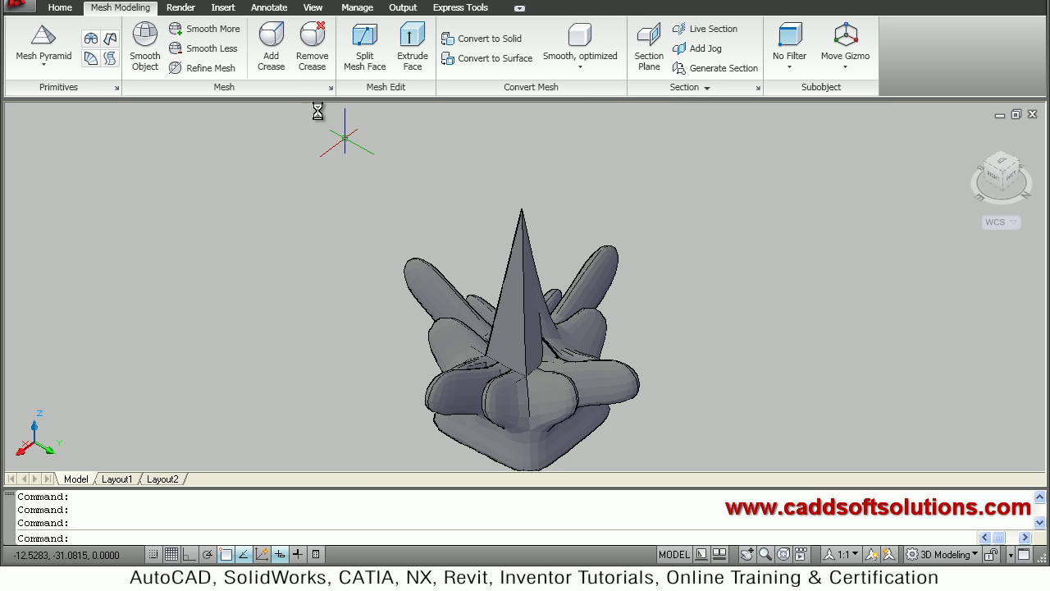
click(308, 65)
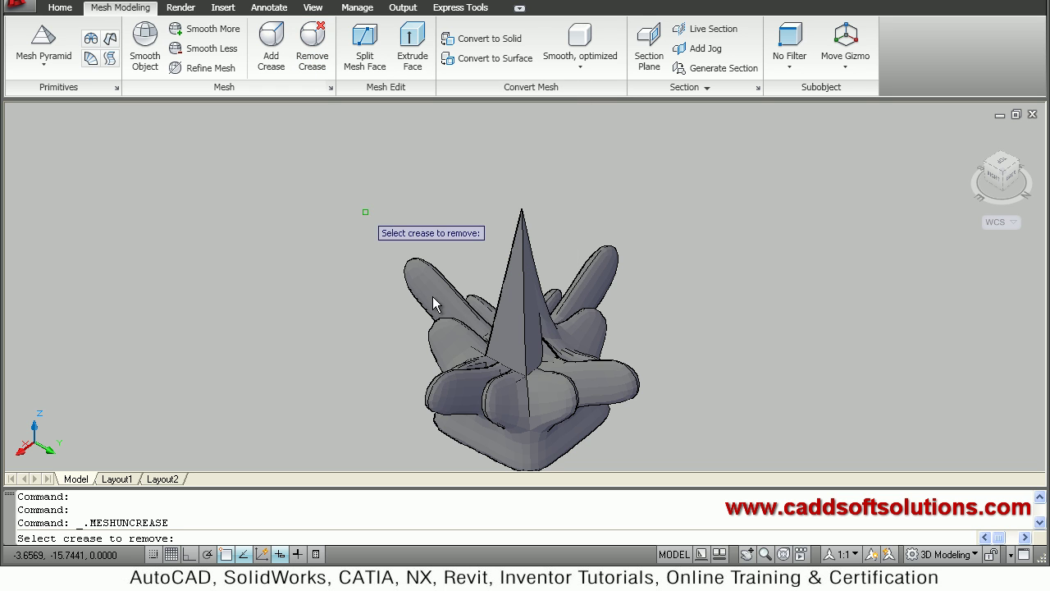
click(521, 342)
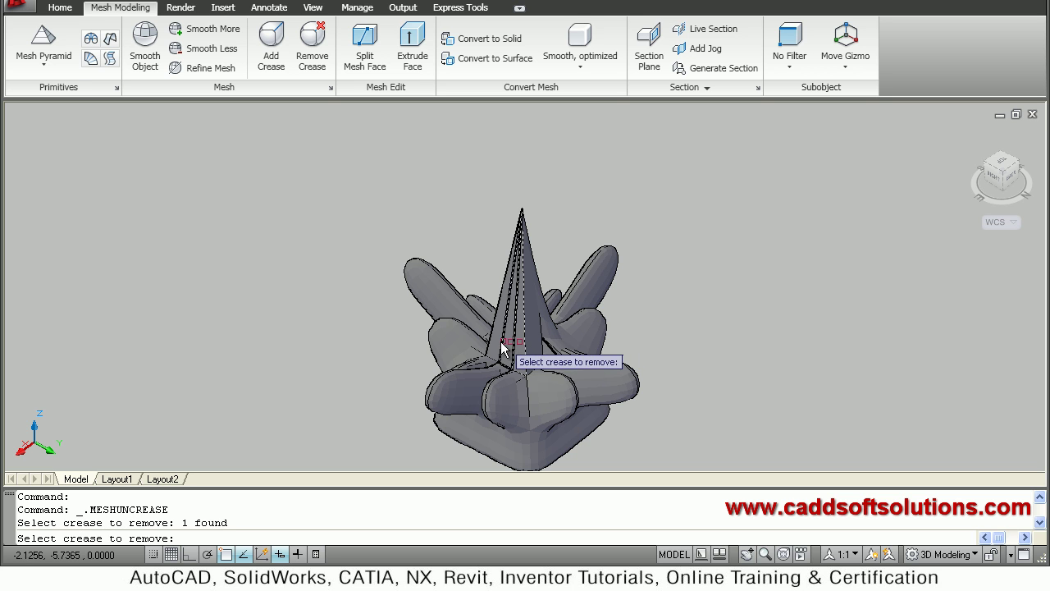
click(502, 345)
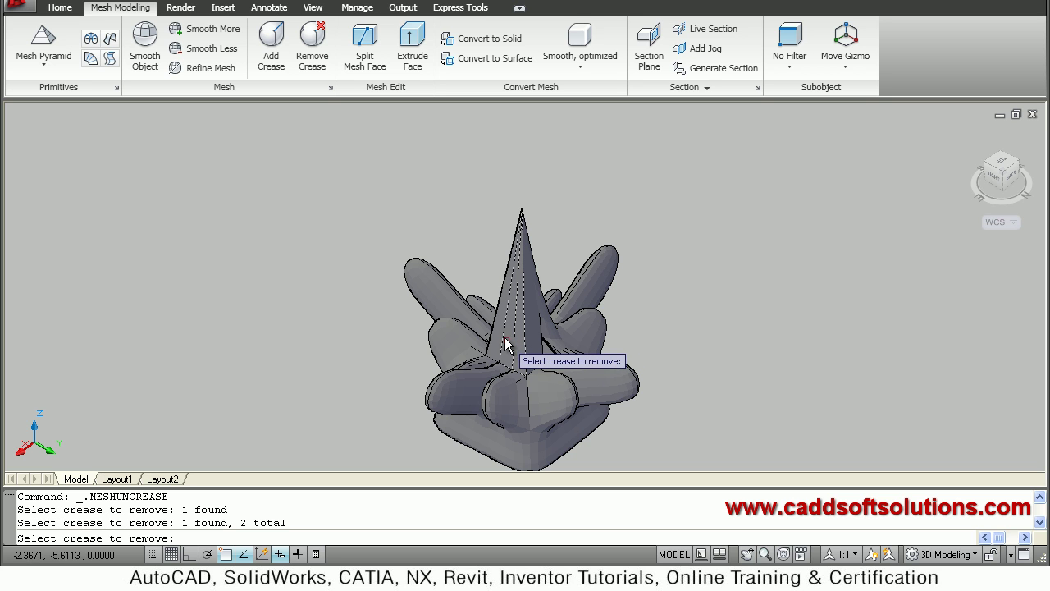
click(500, 343)
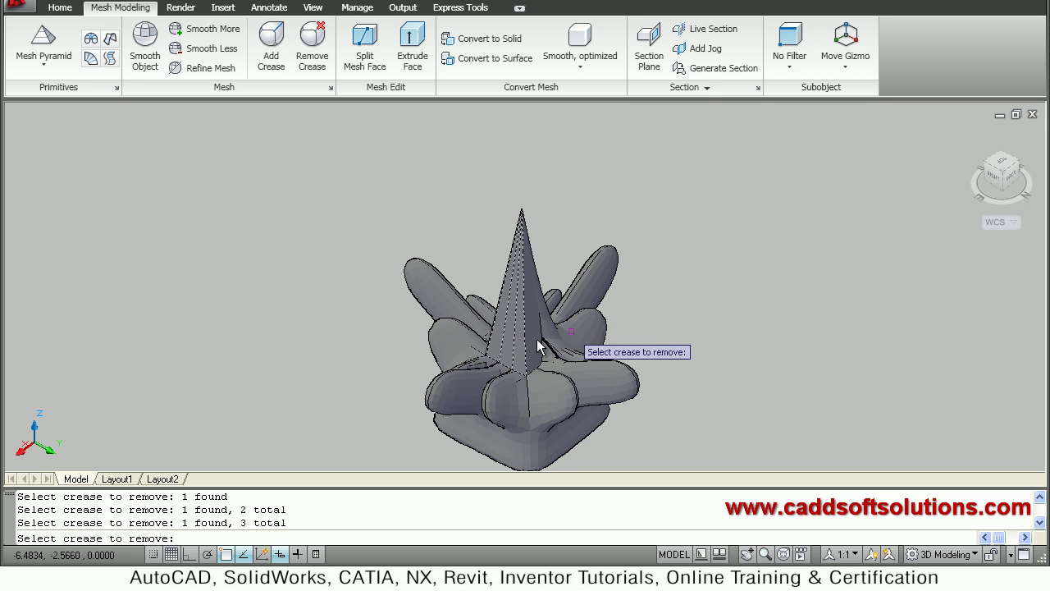
click(528, 346)
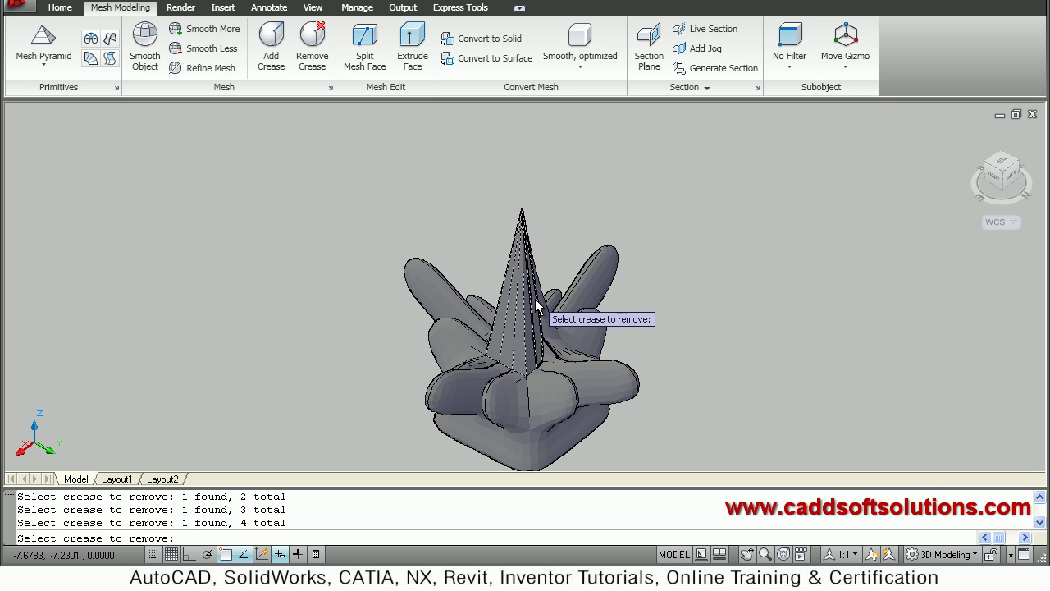
click(534, 305)
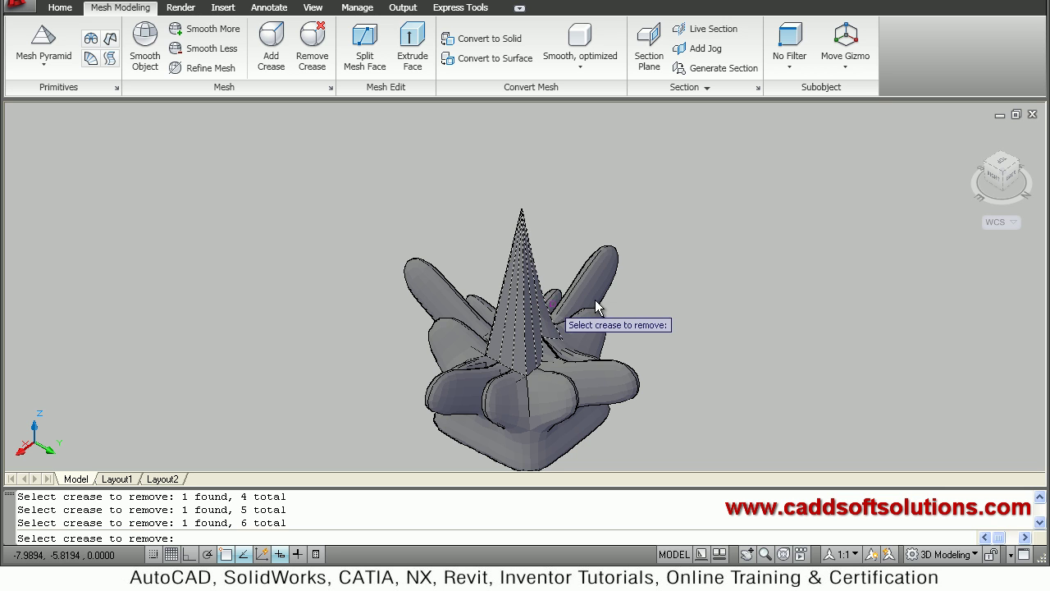
mouse_move(629, 356)
shift+middle_down()
mouse_move(628, 366)
mouse_move(461, 366)
shift+middle_up()
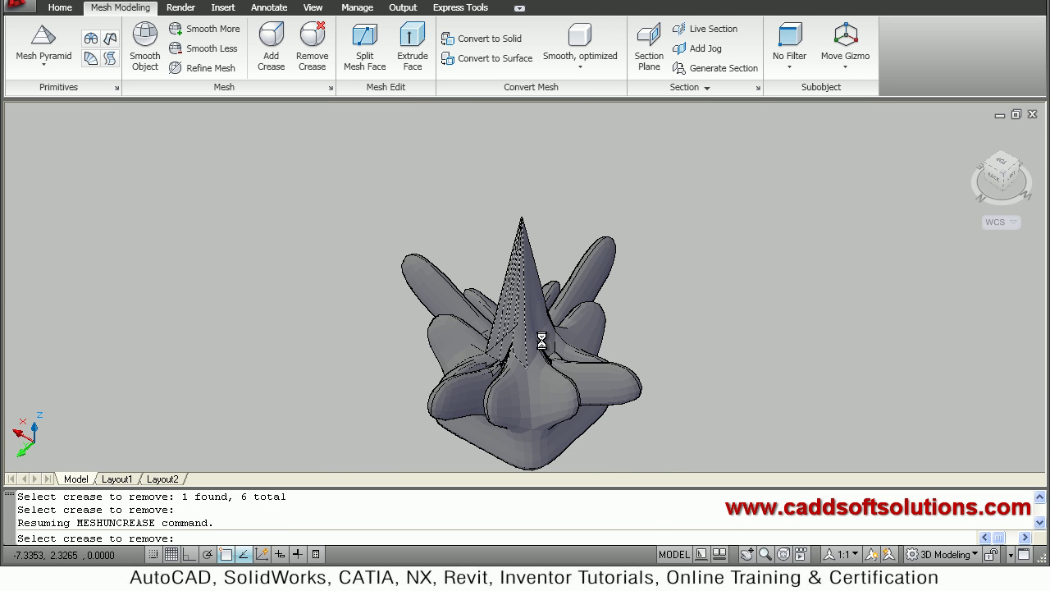
click(524, 303)
click(528, 295)
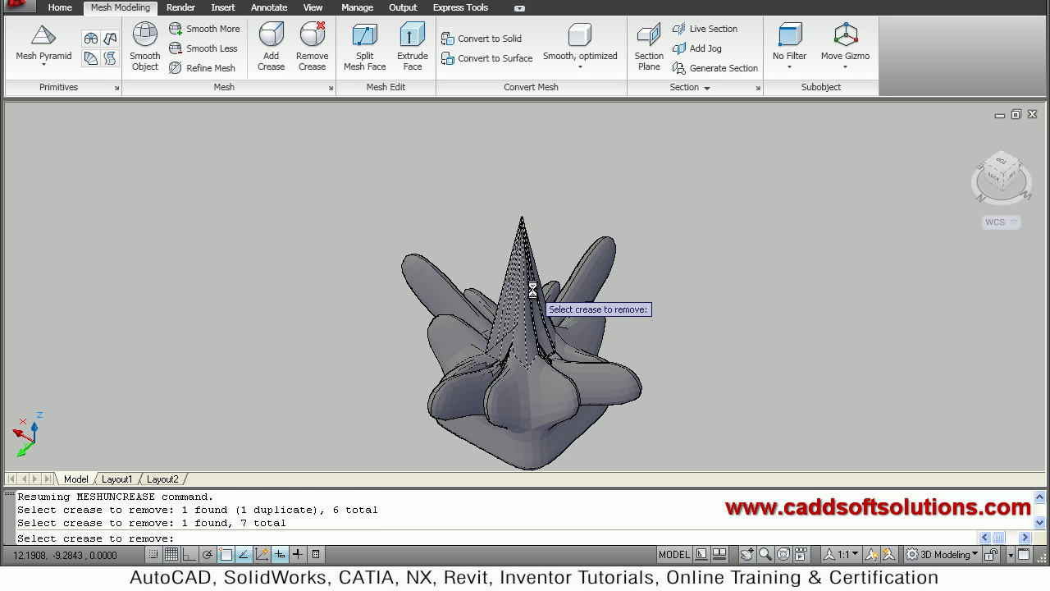
click(532, 289)
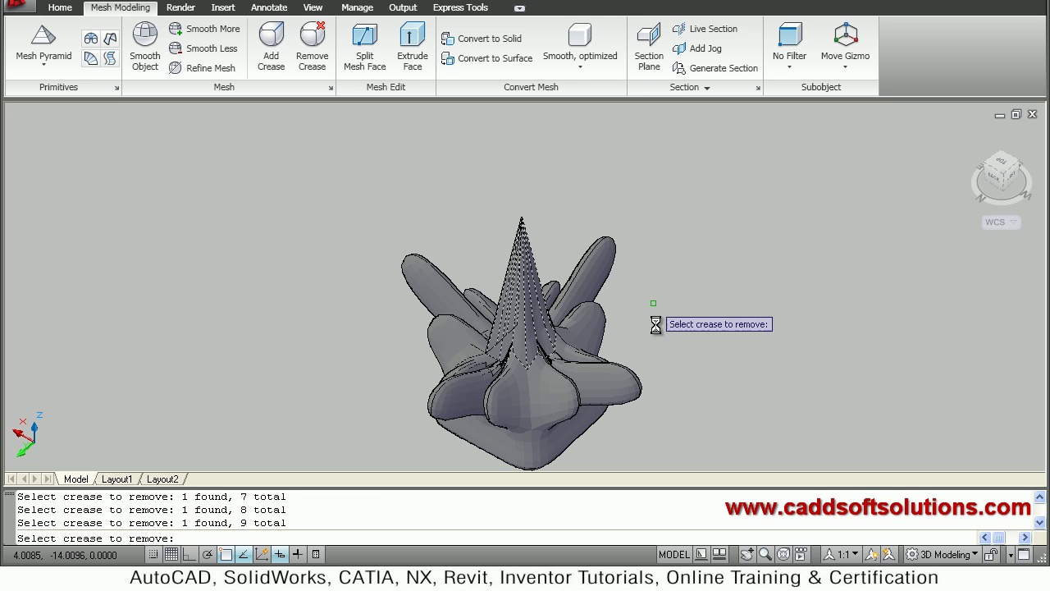
mouse_move(673, 338)
shift+middle_down()
mouse_move(462, 330)
mouse_move(493, 336)
mouse_move(539, 316)
shift+middle_up()
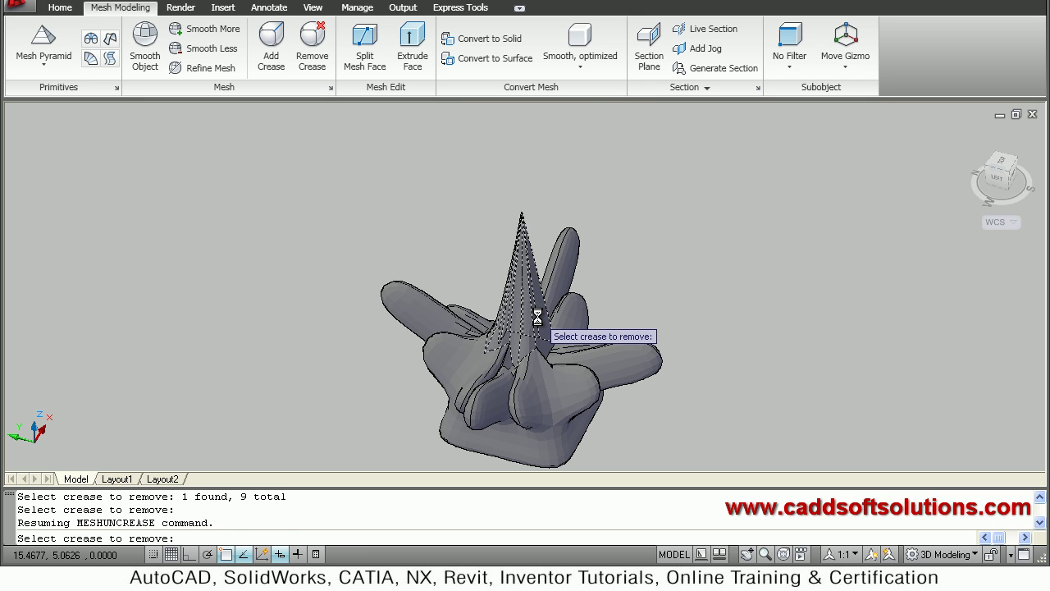
click(545, 309)
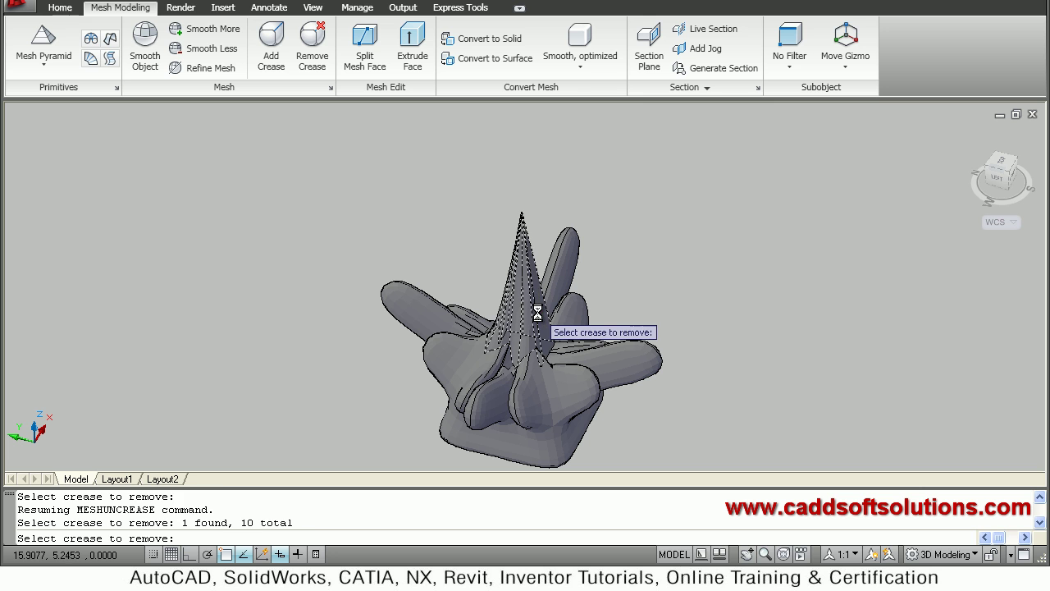
click(540, 309)
click(542, 307)
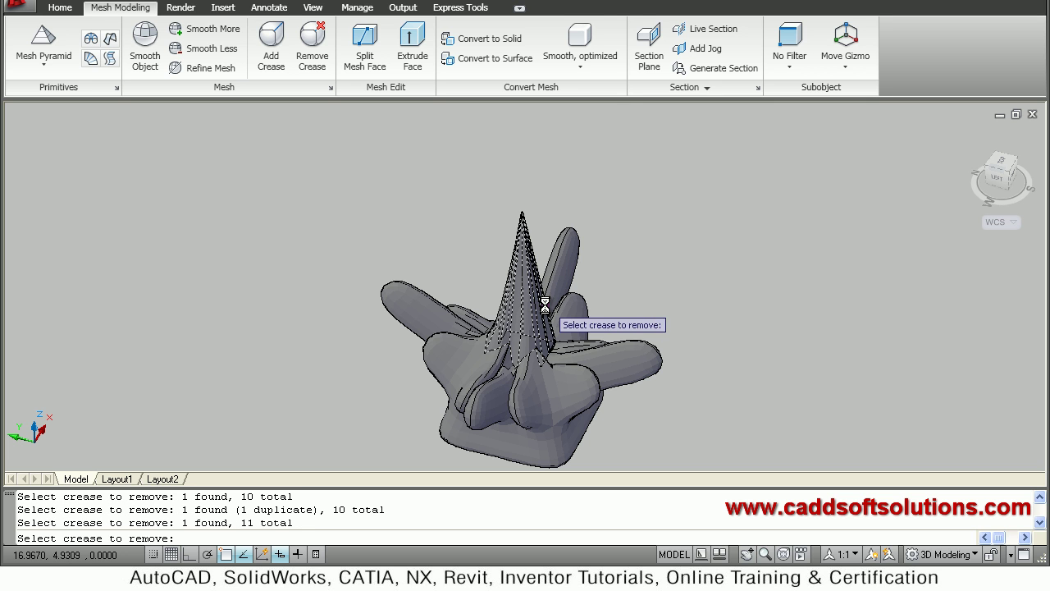
click(624, 332)
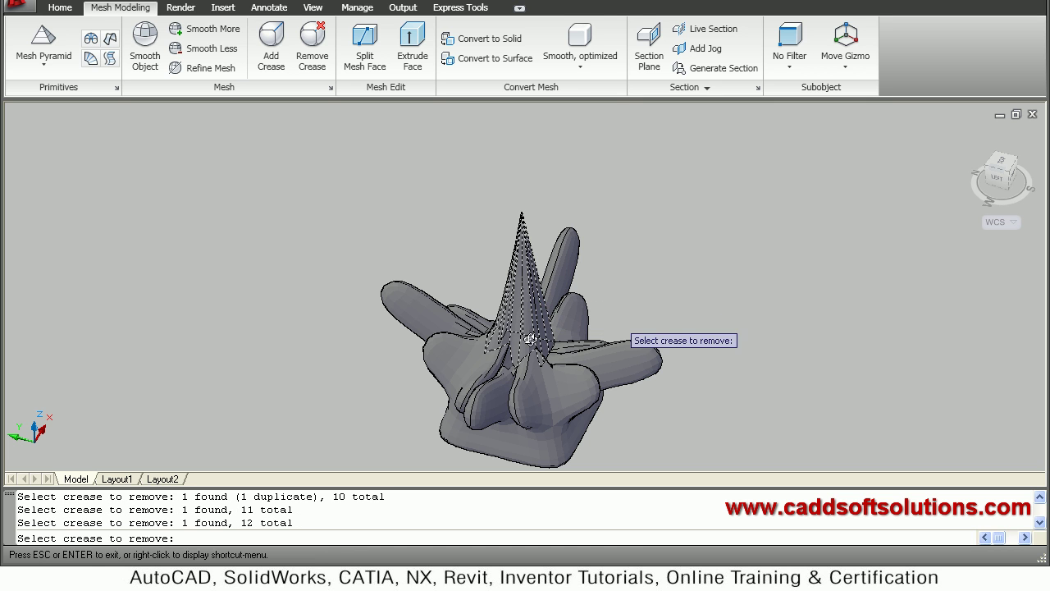
shift+middle_drag(482, 340, 492, 305)
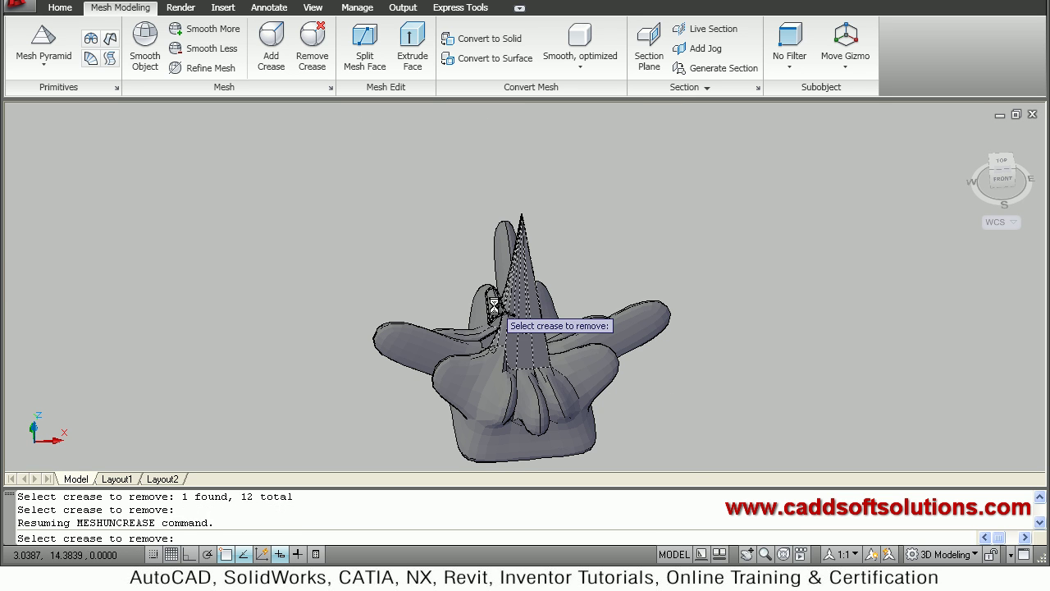
key(Return)
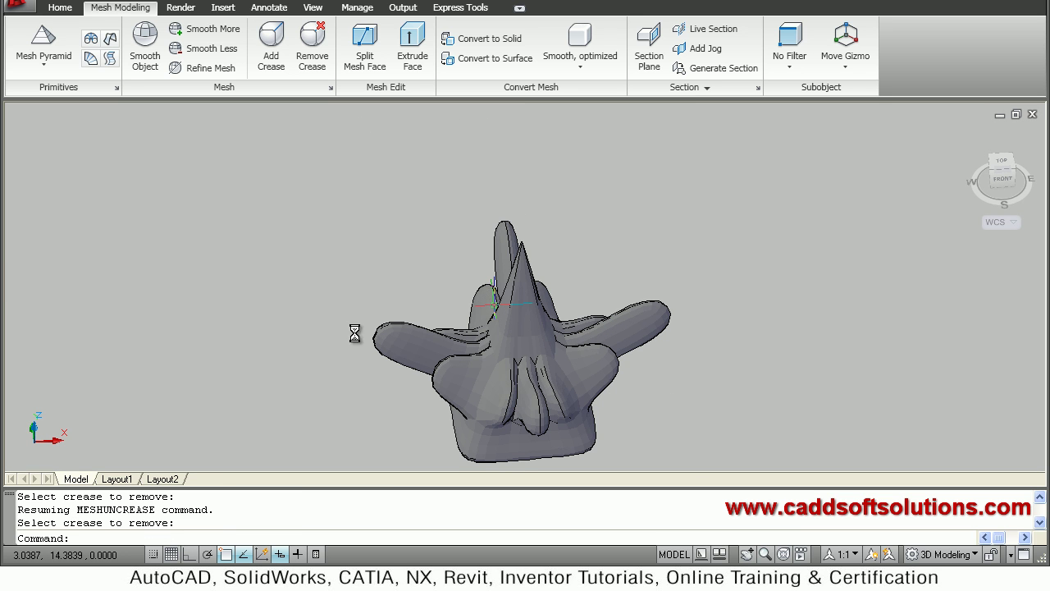
Examine the central spike and its surrounding lobes from several angles, close up and from above, after the crease removal.
scroll(497, 320, up, 2)
shift+middle_drag(537, 312, 622, 305)
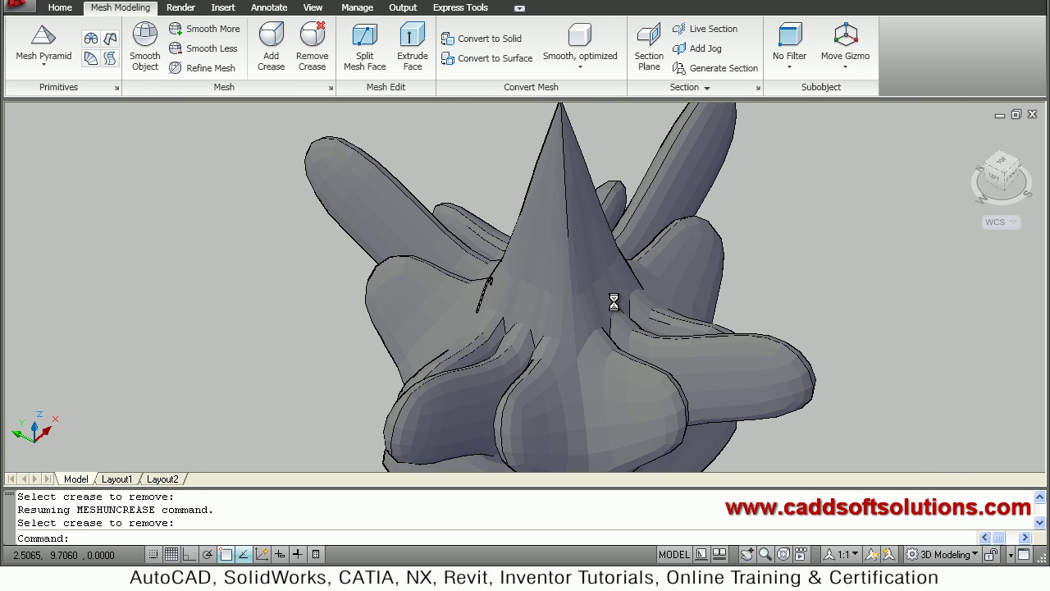
scroll(639, 295, down, 5)
shift+middle_drag(652, 336, 591, 386)
scroll(700, 272, up, 5)
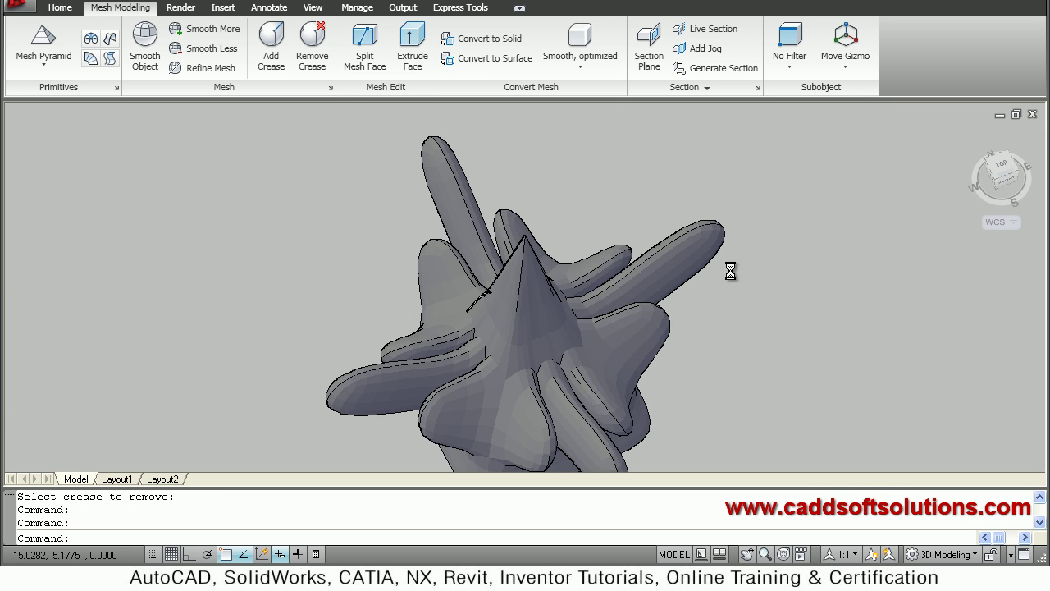
scroll(573, 349, down, 3)
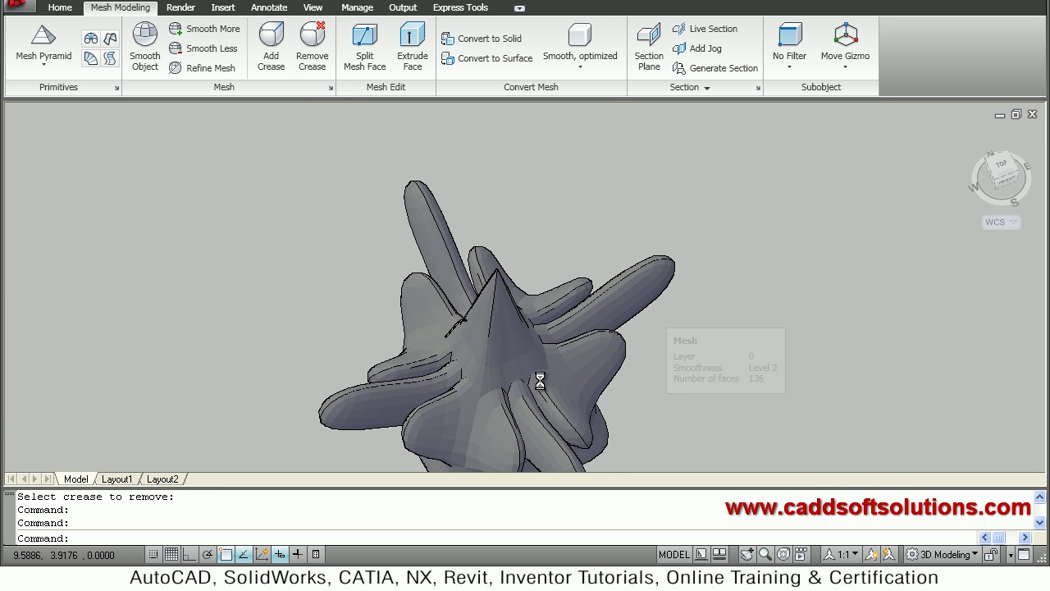
middle_drag(539, 375, 523, 319)
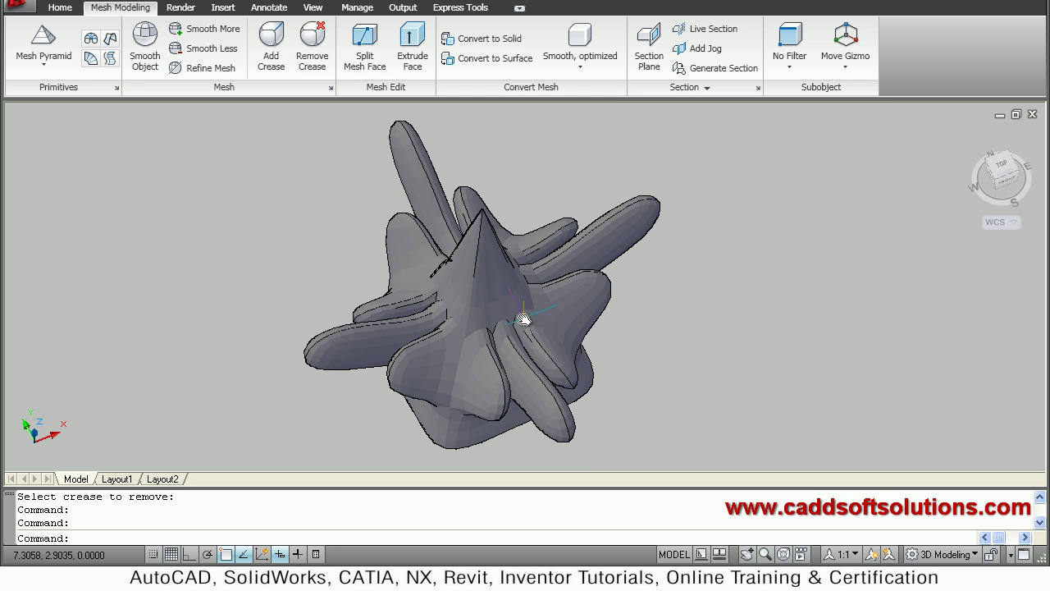